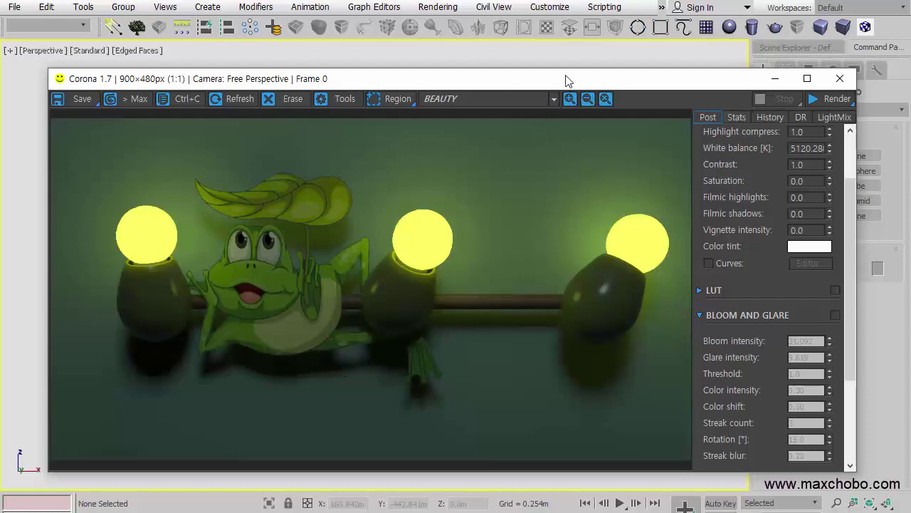
# Move the Corona frame buffer aside, select the frog image plane and show its Modify parameters.
pyautogui.moveTo(487, 79); pyautogui.dragTo(0, 0)
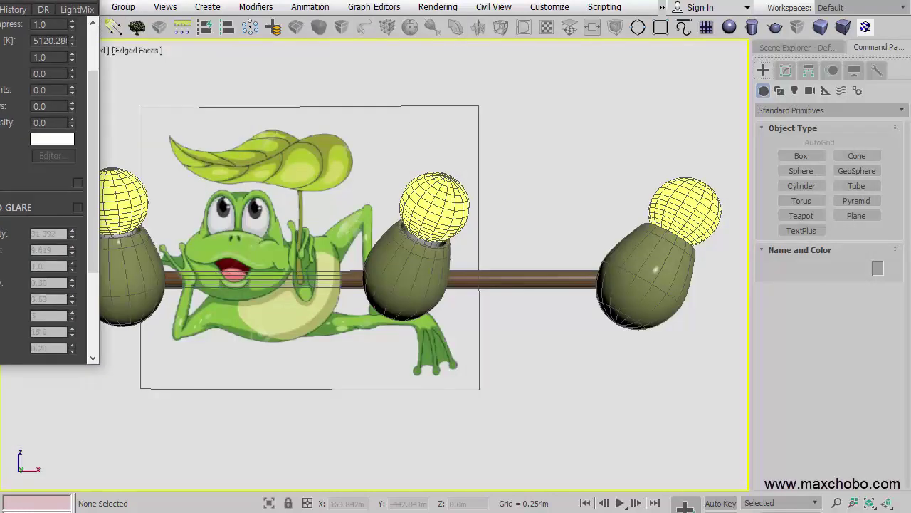
pyautogui.click(345, 111)
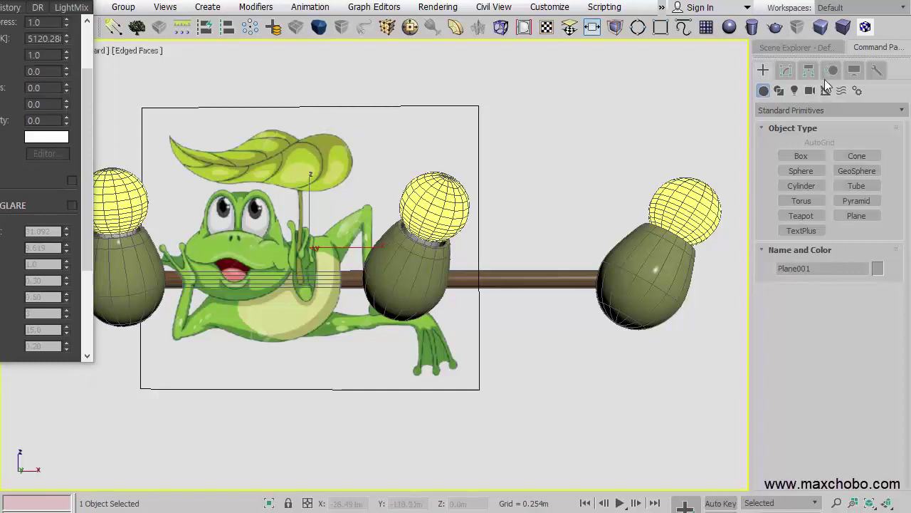
pyautogui.click(786, 70)
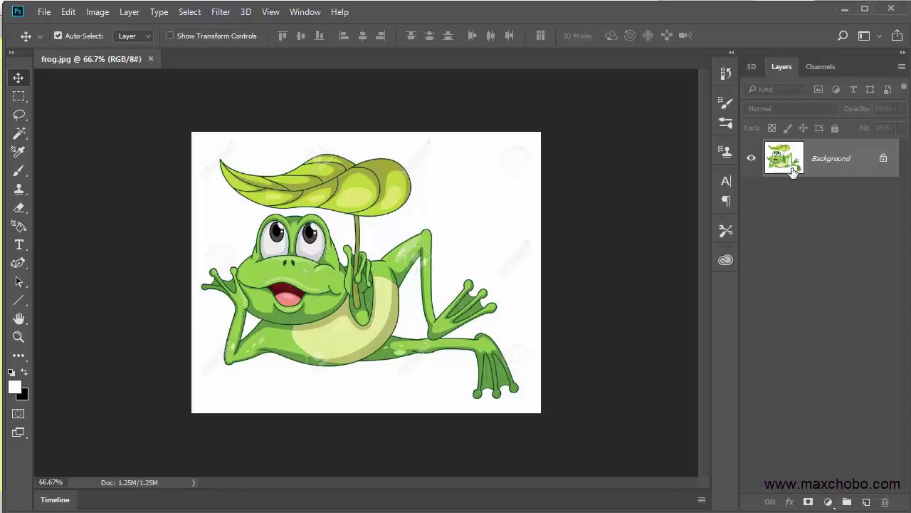
# Convert the locked Background into an editable layer named Frog.
pyautogui.doubleClick(855, 161)
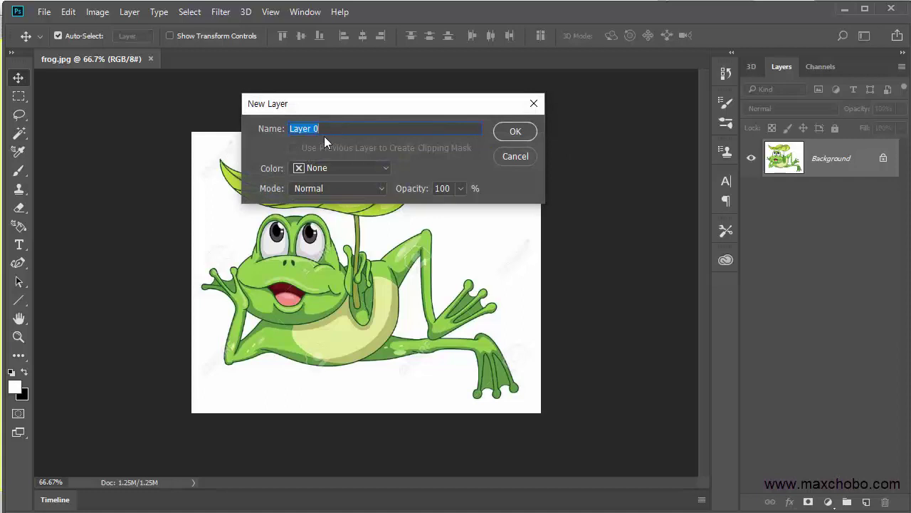
pyautogui.write('Fro')
pyautogui.write('g')
pyautogui.click(520, 136)
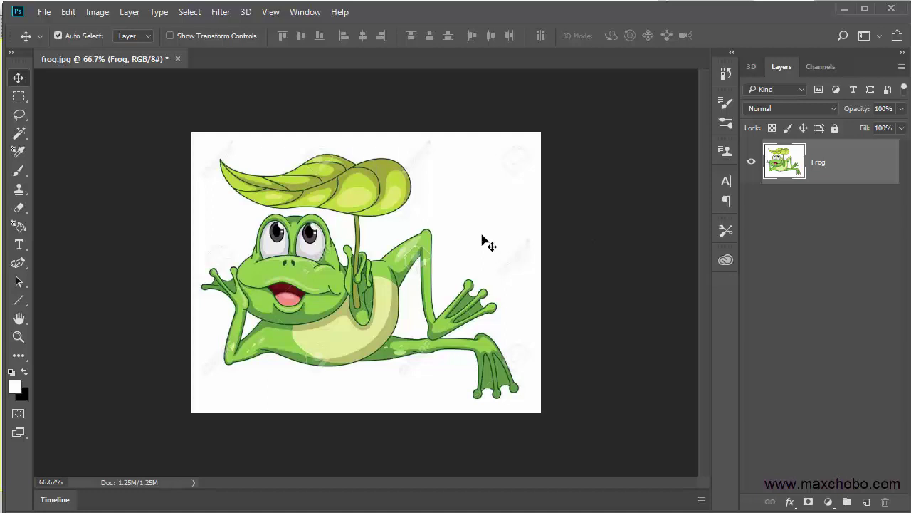
# Magic Wand-select the white surroundings, delete them so the frog sits on transparency, and deselect.
pyautogui.press('w')
pyautogui.rightClick(20, 135)
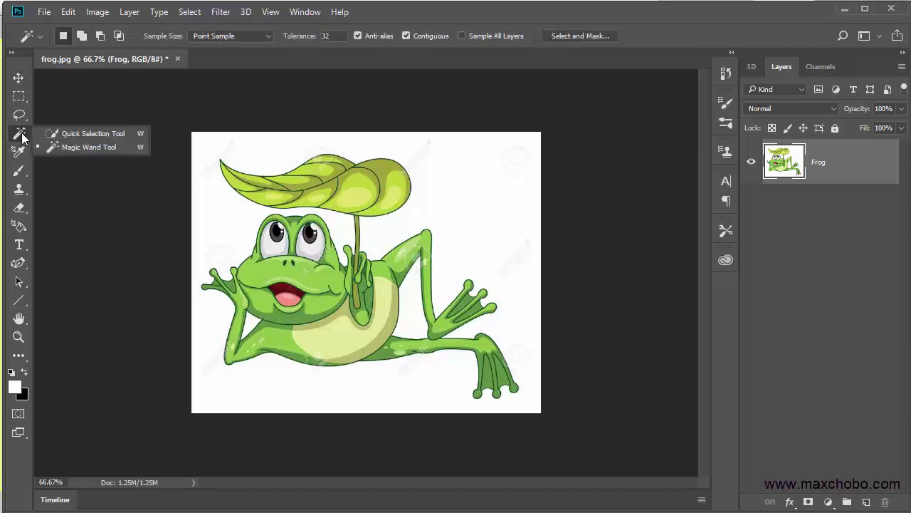
pyautogui.click(66, 145)
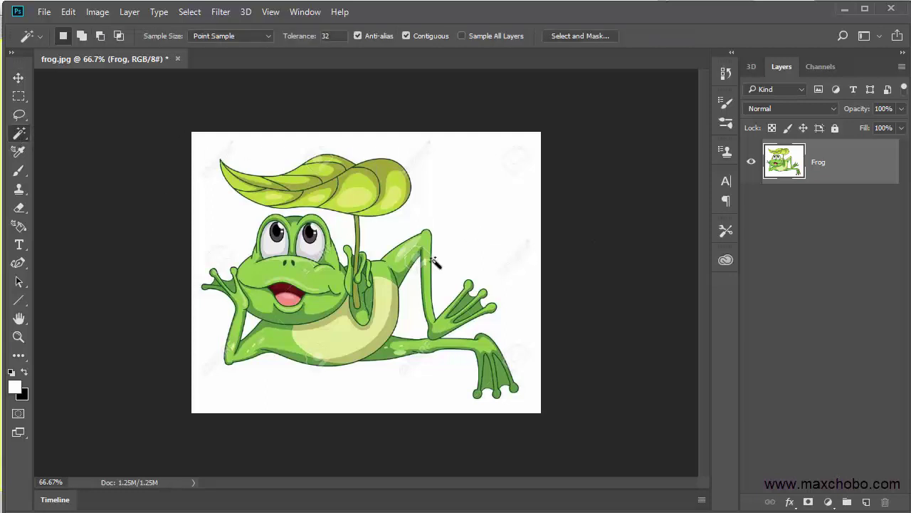
pyautogui.click(467, 220)
pyautogui.press('shift')
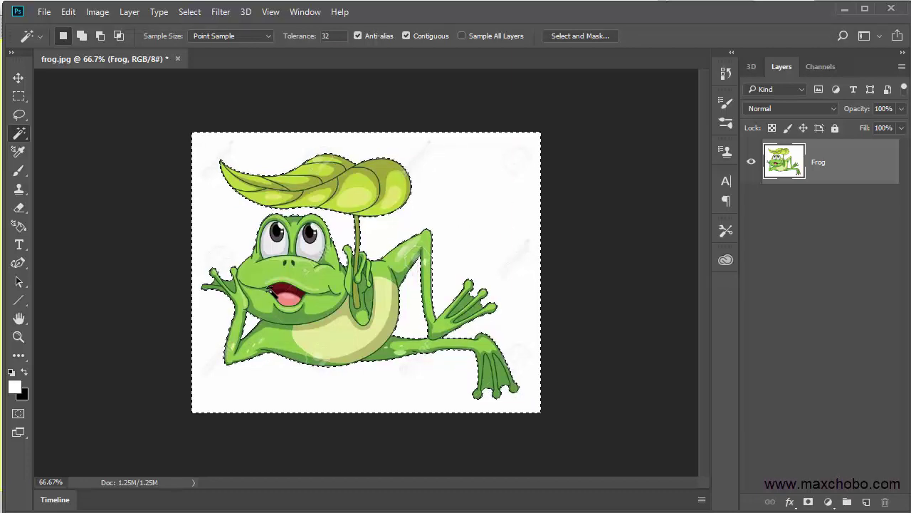
pyautogui.press('Delete')
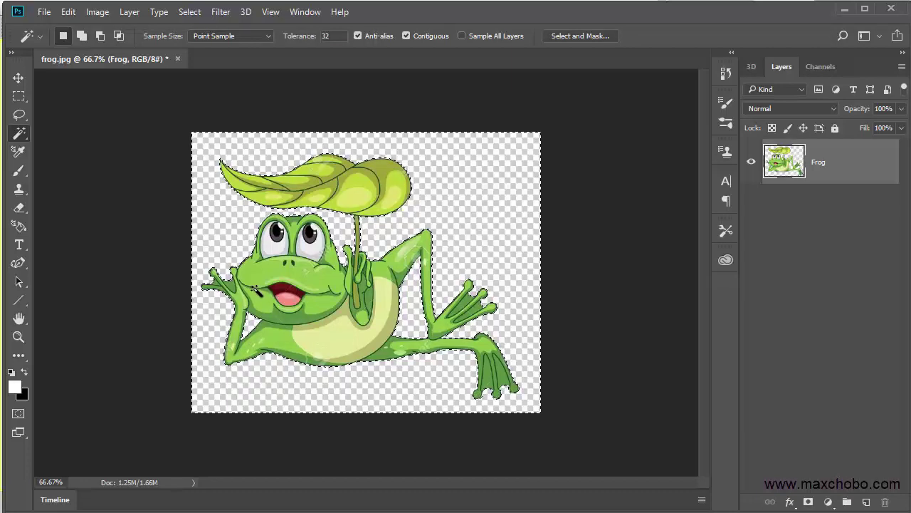
pyautogui.hotkey('ctrl', 'd')
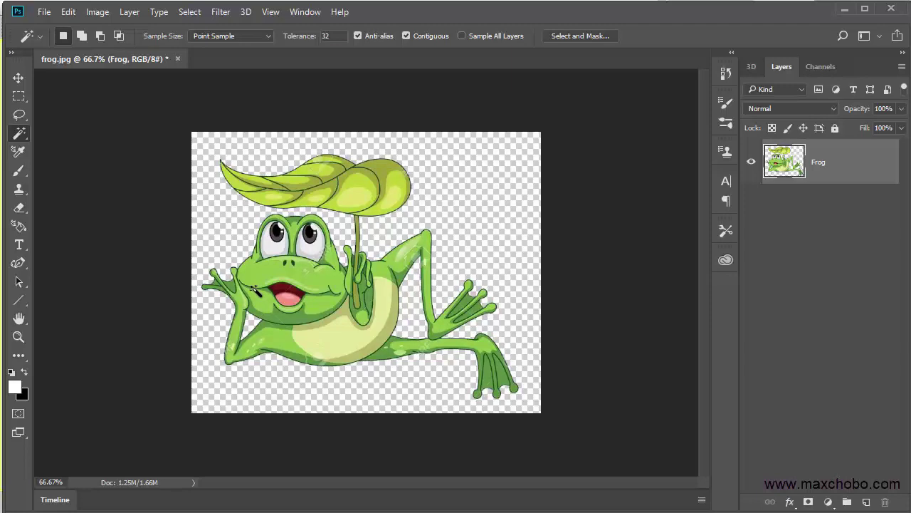
pyautogui.hotkey('ctrl', 'shift', 's')
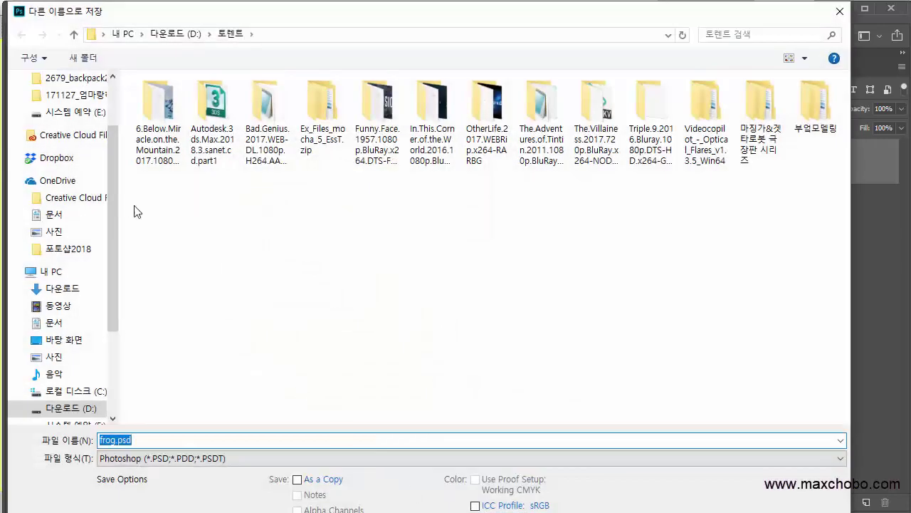
# Save the cut-out frog in JPEG format as frog_diffuse.jpg.
pyautogui.moveTo(123, 20)
pyautogui.mouseDown()
pyautogui.moveTo(103, 0)
pyautogui.moveTo(112, 7)
pyautogui.mouseUp()
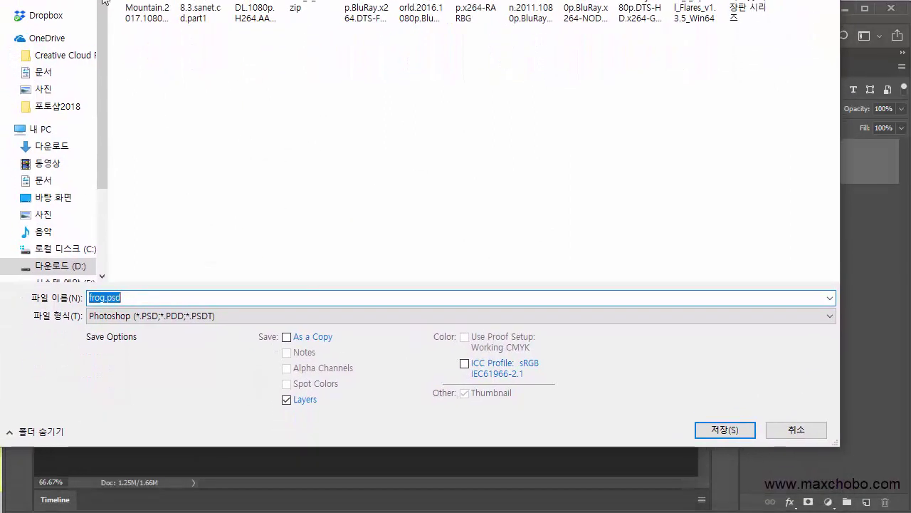
pyautogui.click(121, 315)
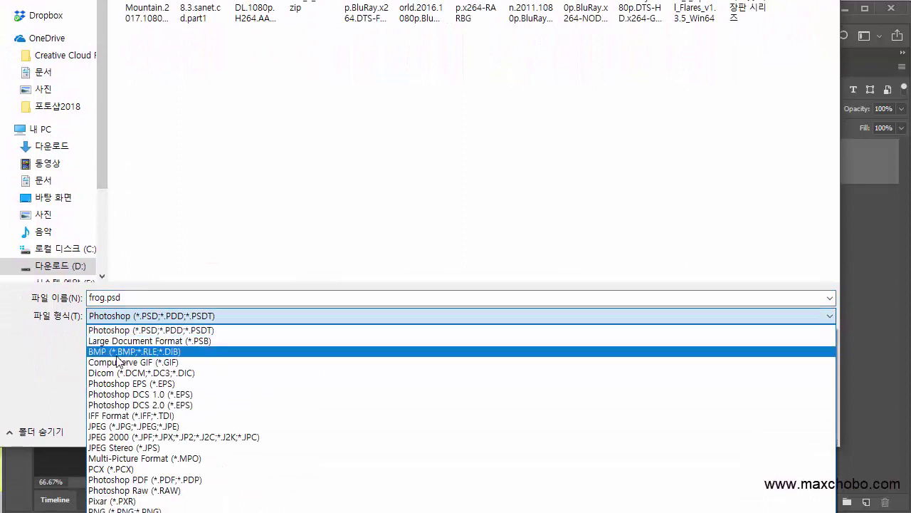
pyautogui.click(114, 426)
pyautogui.click(141, 299)
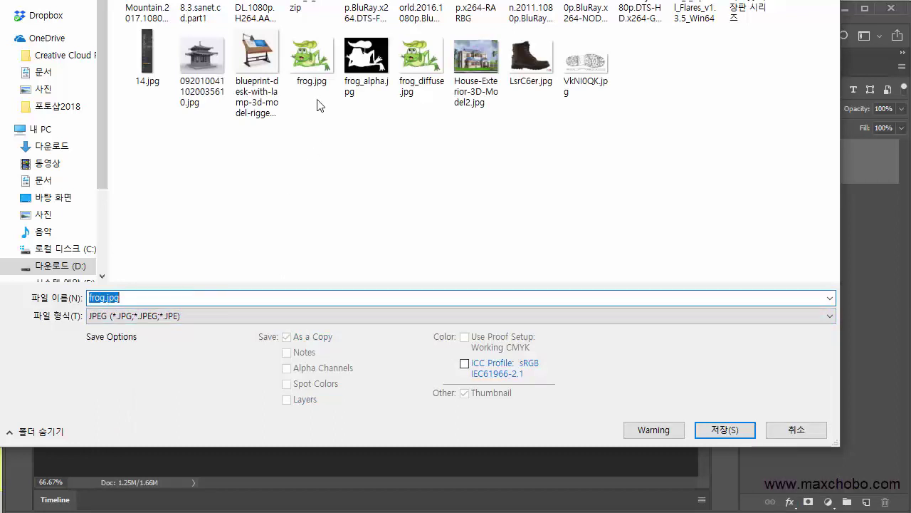
pyautogui.click(423, 81)
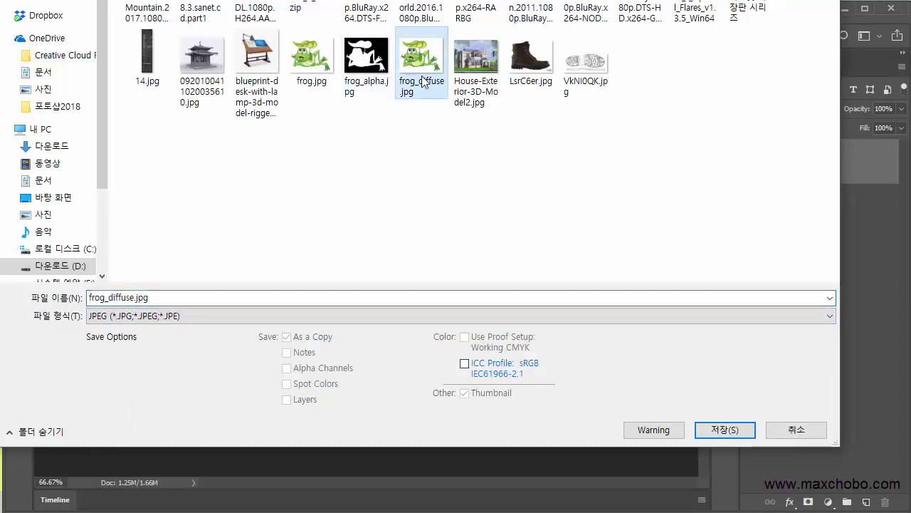
pyautogui.click(725, 430)
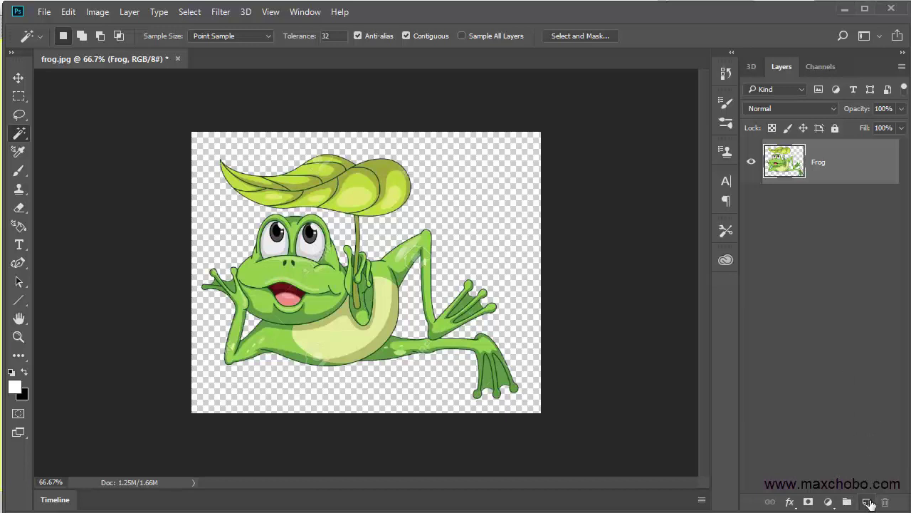
# Add a new Layer 1 and move it beneath the Frog layer.
pyautogui.click(868, 502)
pyautogui.rightClick(816, 423)
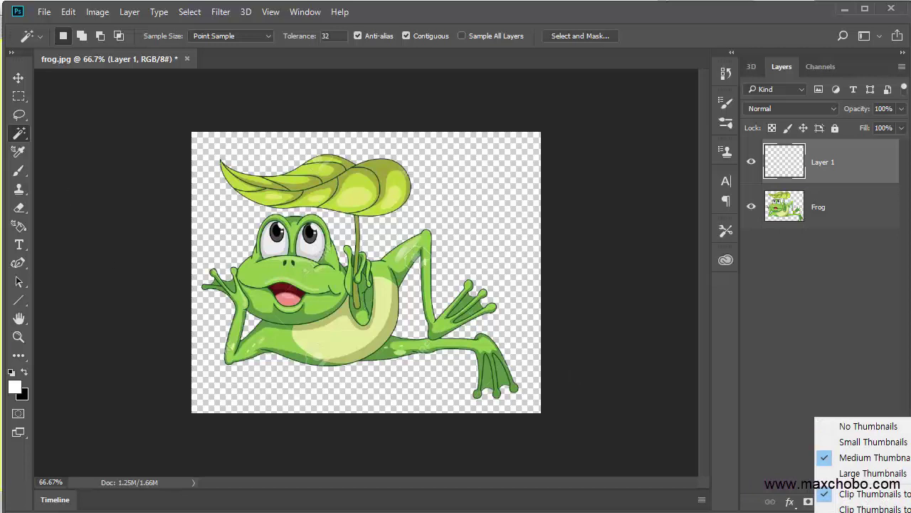
pyautogui.moveTo(822, 168); pyautogui.dragTo(826, 235)
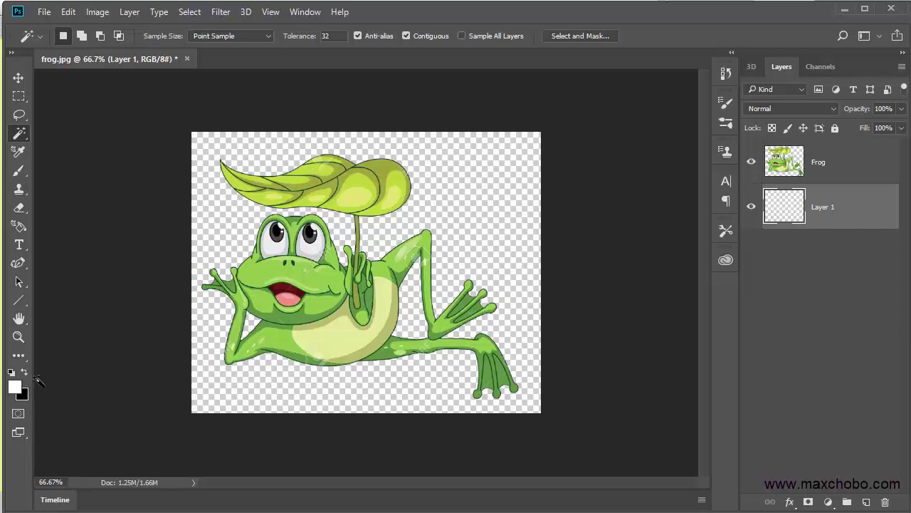
# Reset the colours to default black and fill Layer 1 black with the Paint Bucket.
pyautogui.press('i')
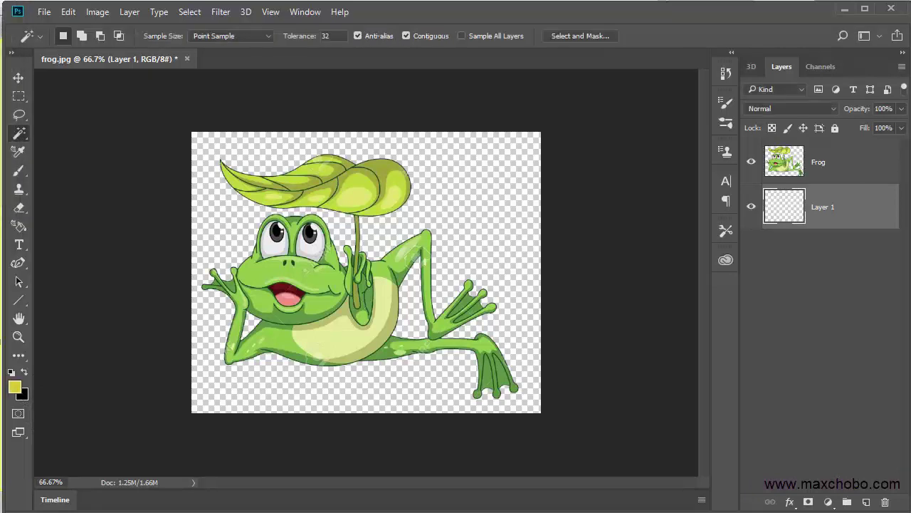
pyautogui.press('i')
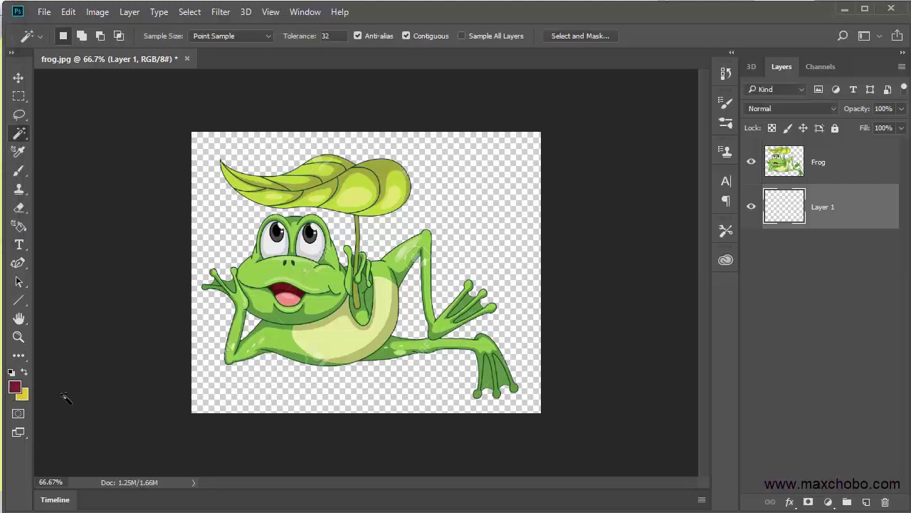
pyautogui.press('x')
pyautogui.press('d')
pyautogui.press('x')
pyautogui.press('x')
pyautogui.press('x')
pyautogui.press('x')
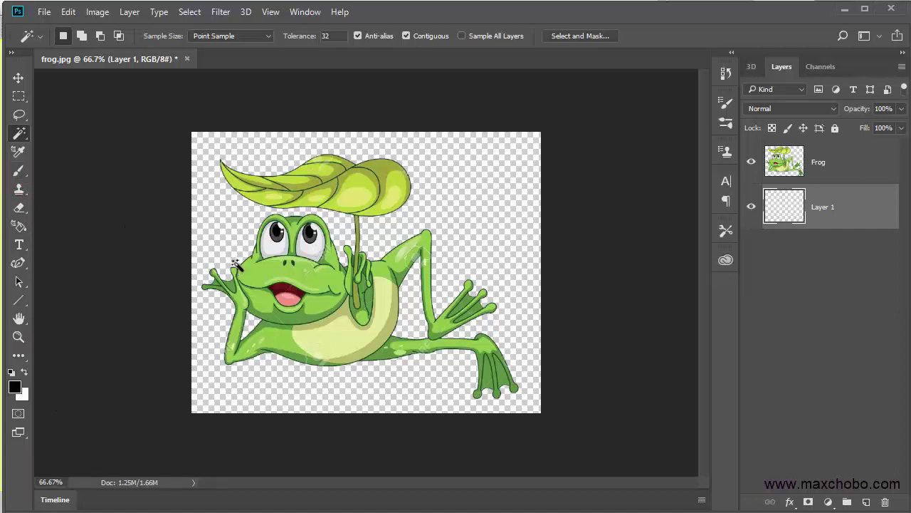
pyautogui.press('g')
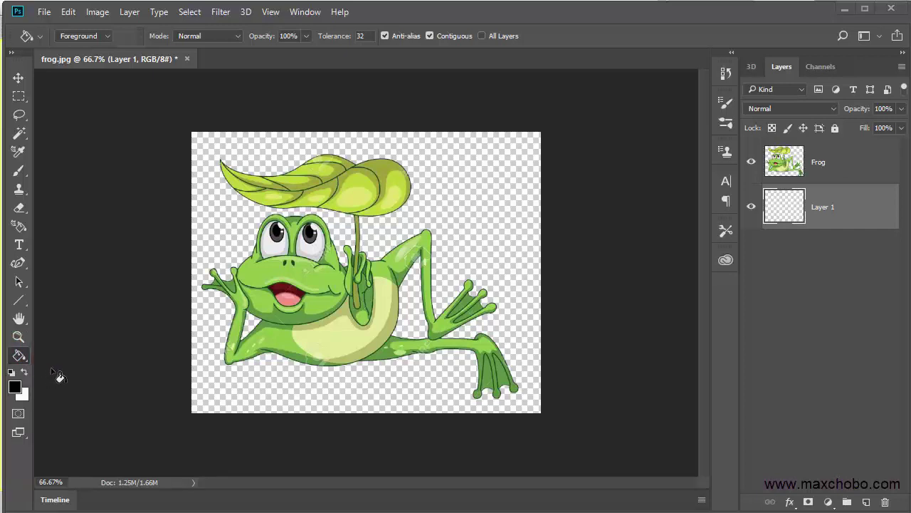
pyautogui.click(222, 234)
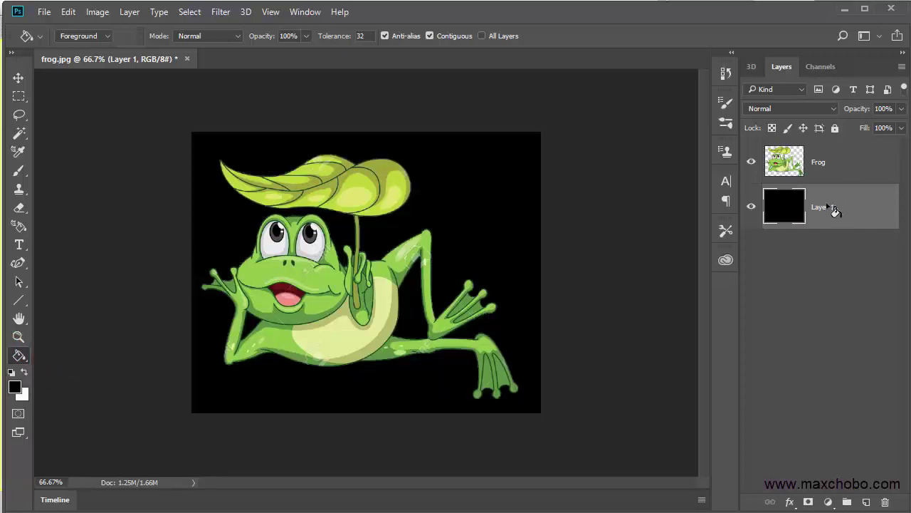
# Make the Frog layer active and set up the Brush for painting.
pyautogui.click(836, 168)
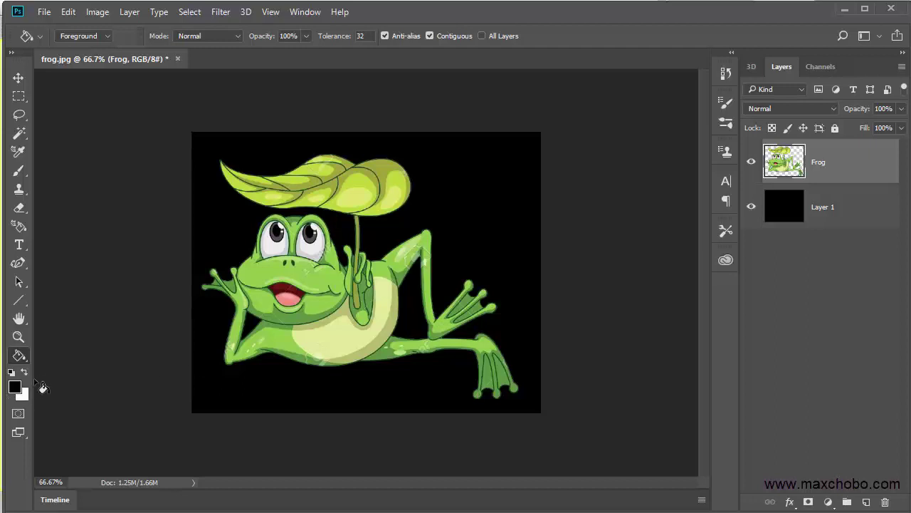
pyautogui.press('x')
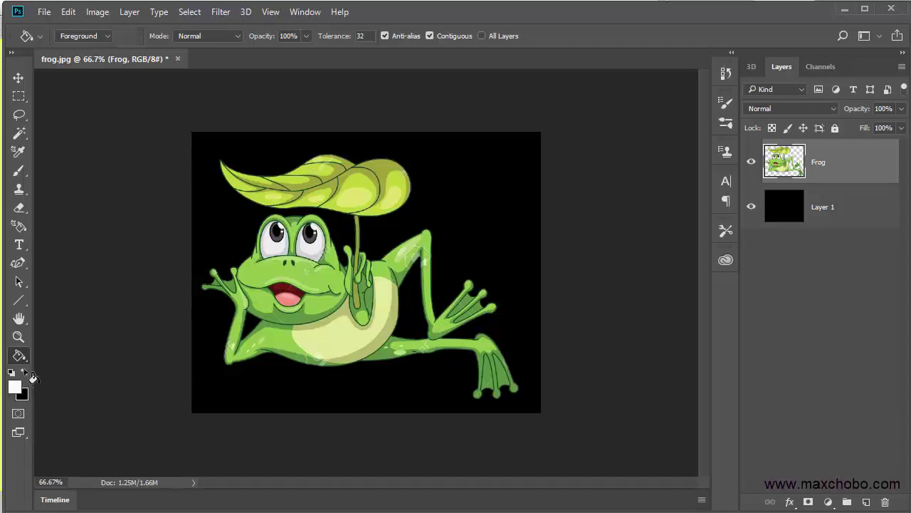
pyautogui.press('x')
pyautogui.press('x')
pyautogui.press('b')
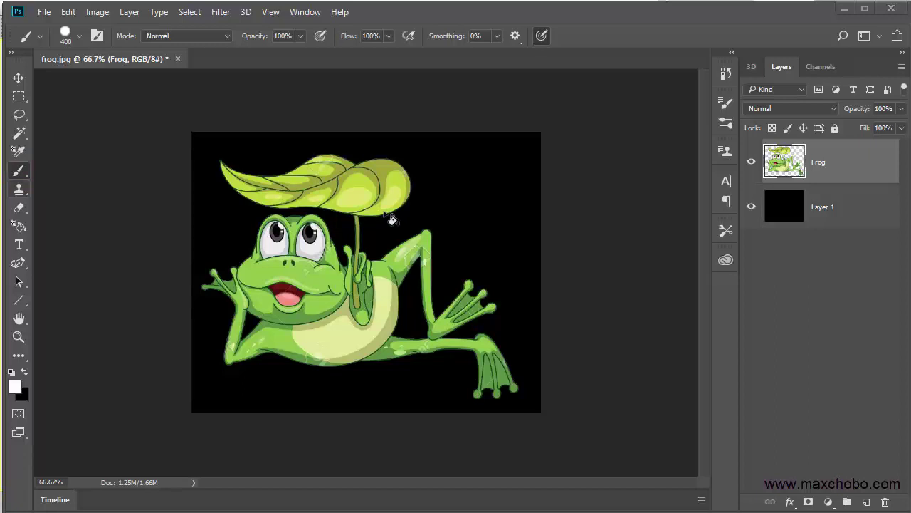
# Lock the Frog layer's transparent pixels and paint the frog solid white, with Layer 1 hidden temporarily.
pyautogui.click(772, 128)
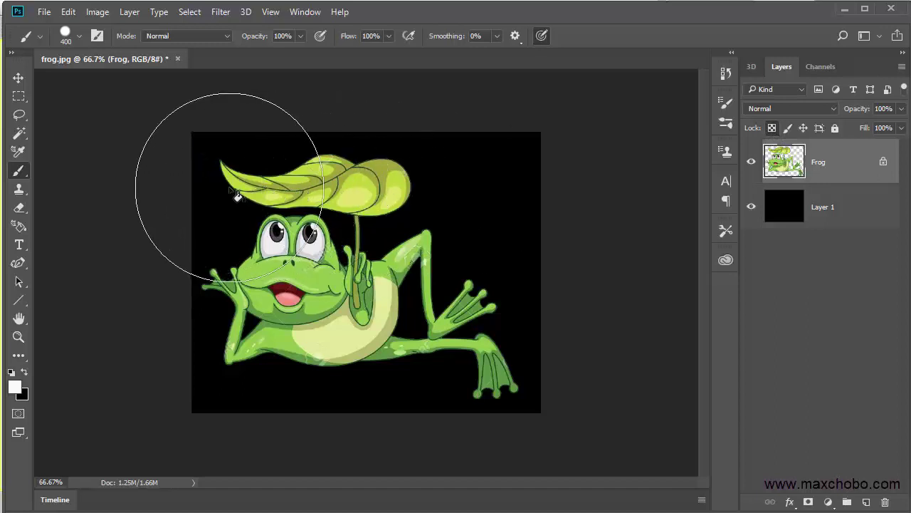
pyautogui.click(751, 206)
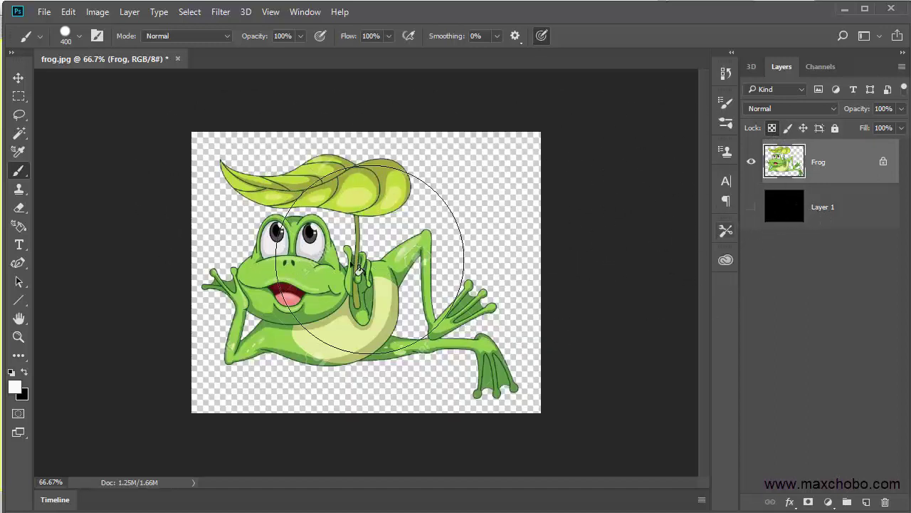
pyautogui.moveTo(263, 313)
pyautogui.mouseDown()
pyautogui.moveTo(285, 265)
pyautogui.moveTo(98, 261)
pyautogui.moveTo(166, 330)
pyautogui.moveTo(264, 349)
pyautogui.moveTo(381, 345)
pyautogui.moveTo(549, 319)
pyautogui.mouseUp()
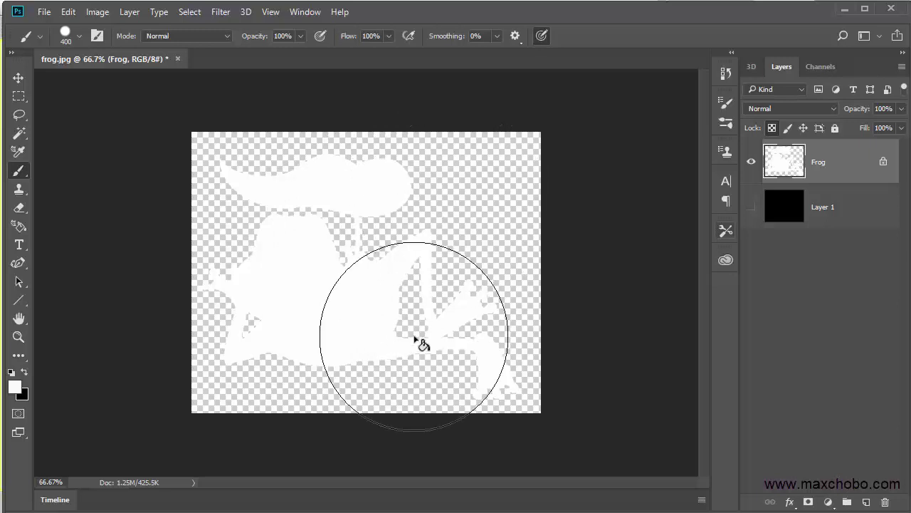
pyautogui.click(751, 207)
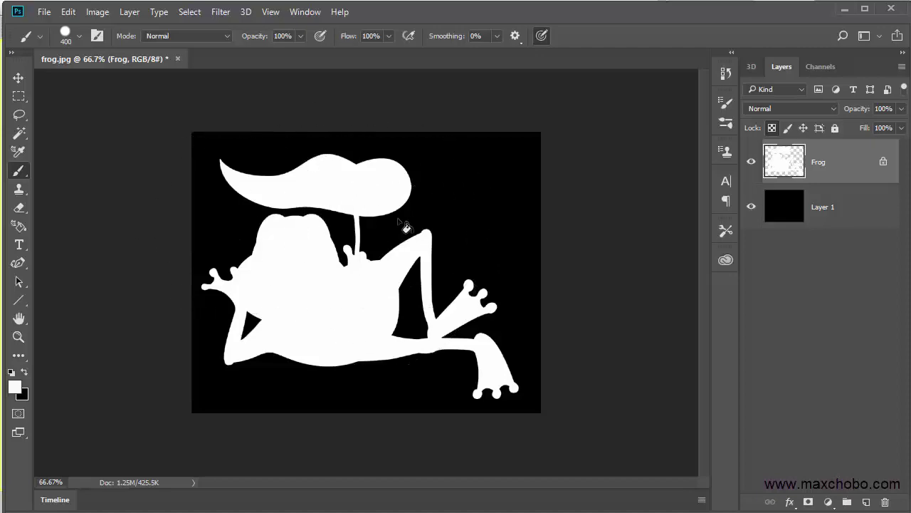
pyautogui.hotkey('ctrl', 'shift', 's')
# Save the white silhouette in JPEG format as frog_alpha.jpg.
pyautogui.click(125, 316)
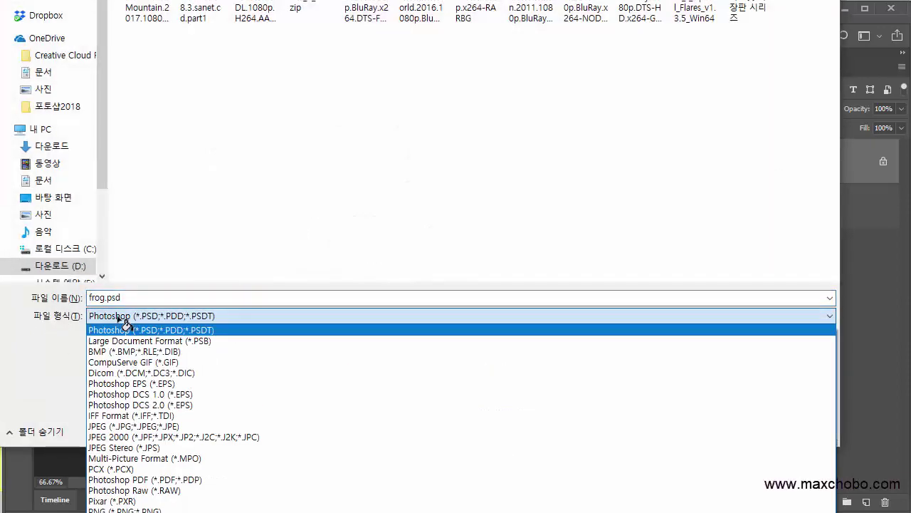
pyautogui.click(118, 419)
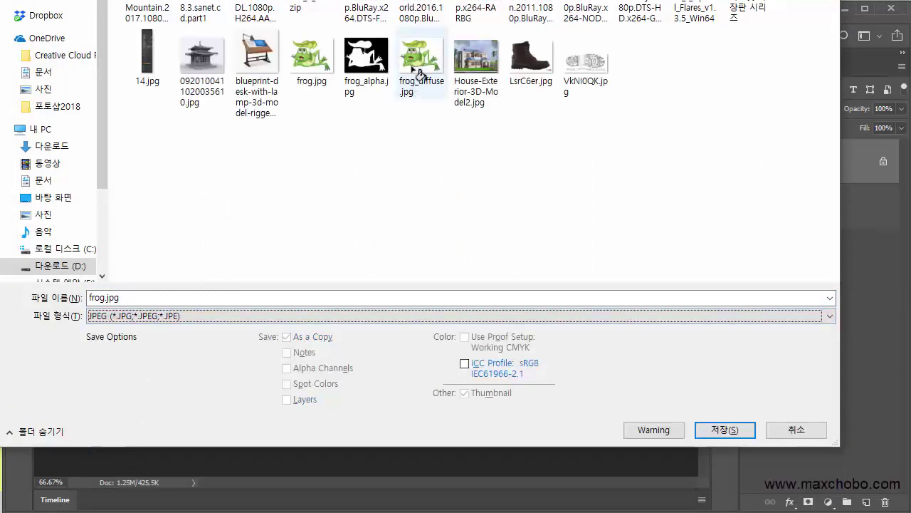
pyautogui.click(419, 74)
pyautogui.click(372, 74)
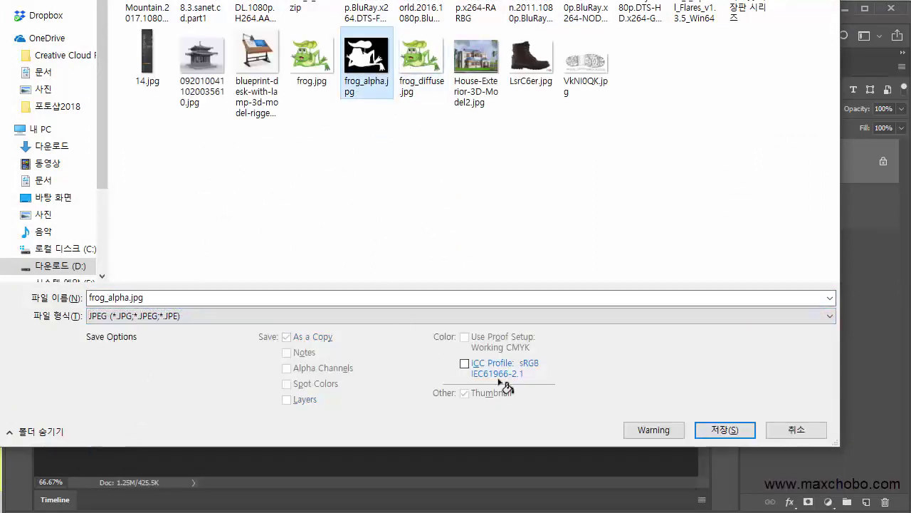
pyautogui.click(723, 431)
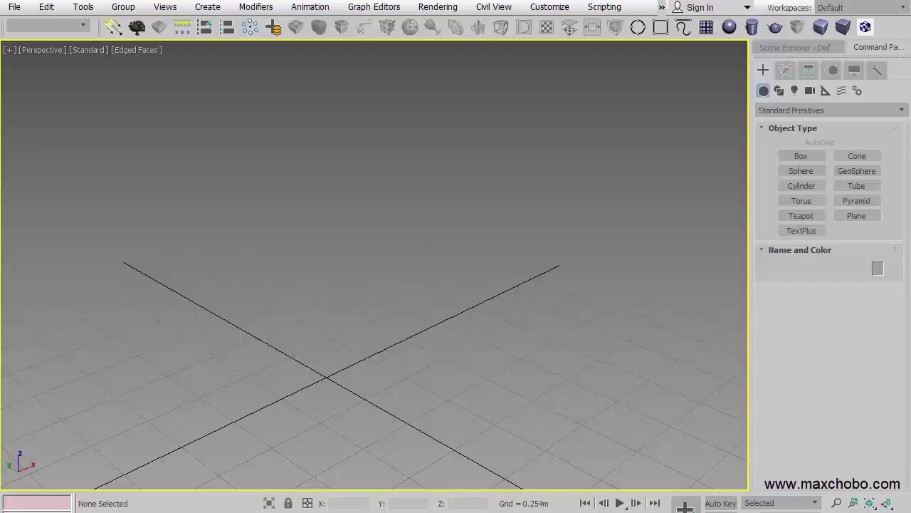
# Switch to the Front view and load the corona preset.
pyautogui.press('f')
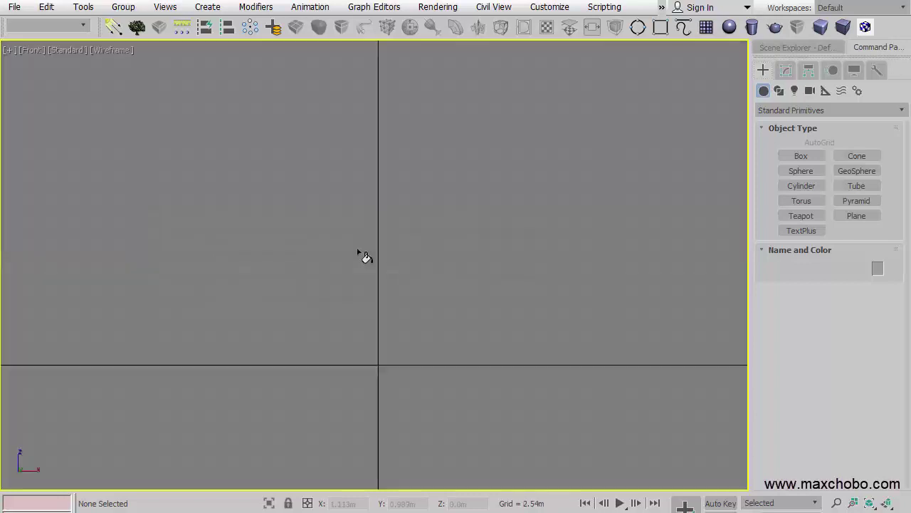
pyautogui.click(32, 27)
pyautogui.click(32, 40)
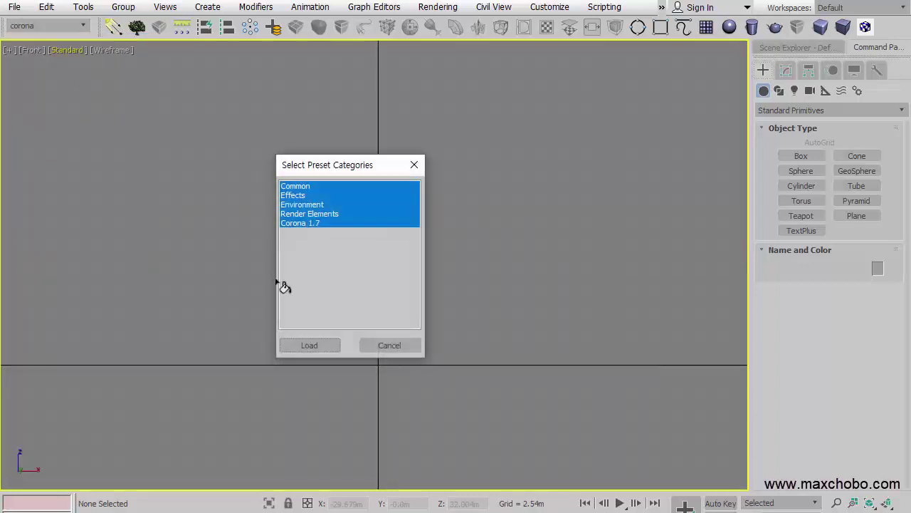
pyautogui.click(311, 344)
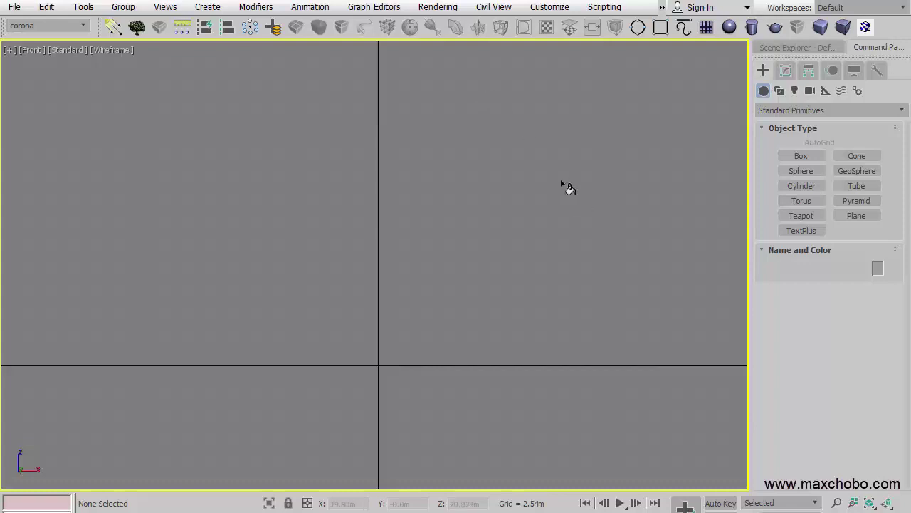
# Draw a 19.138m × 26.809m plane with 1 length and 1 width segment.
pyautogui.click(707, 27)
pyautogui.moveTo(269, 149)
pyautogui.mouseDown()
pyautogui.moveTo(378, 252)
pyautogui.moveTo(498, 305)
pyautogui.moveTo(521, 331)
pyautogui.mouseUp()
pyautogui.click(786, 70)
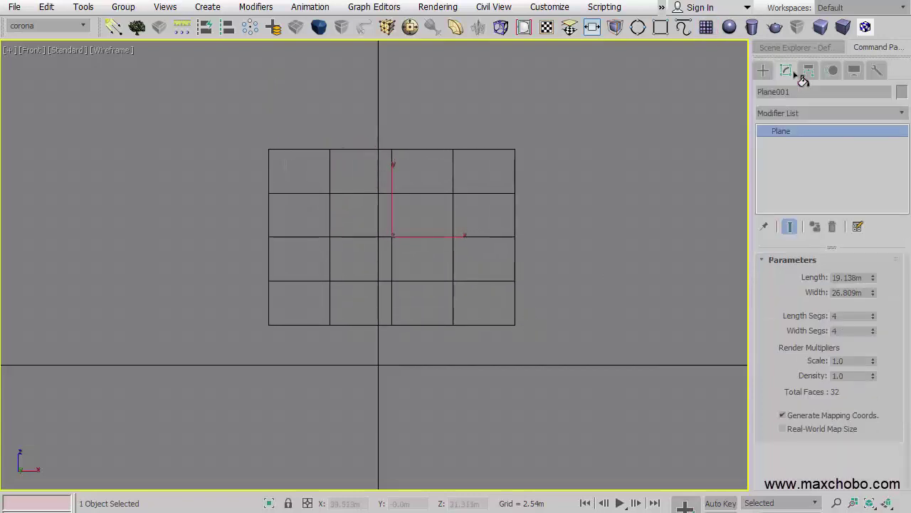
pyautogui.rightClick(876, 319)
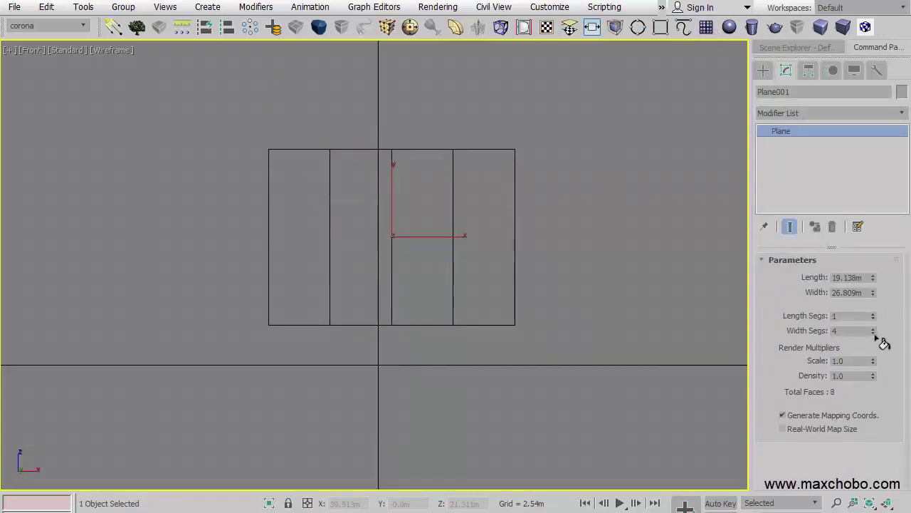
pyautogui.rightClick(874, 331)
# Open the Material Editor on the right side and expand its Maps rollout.
pyautogui.press('m')
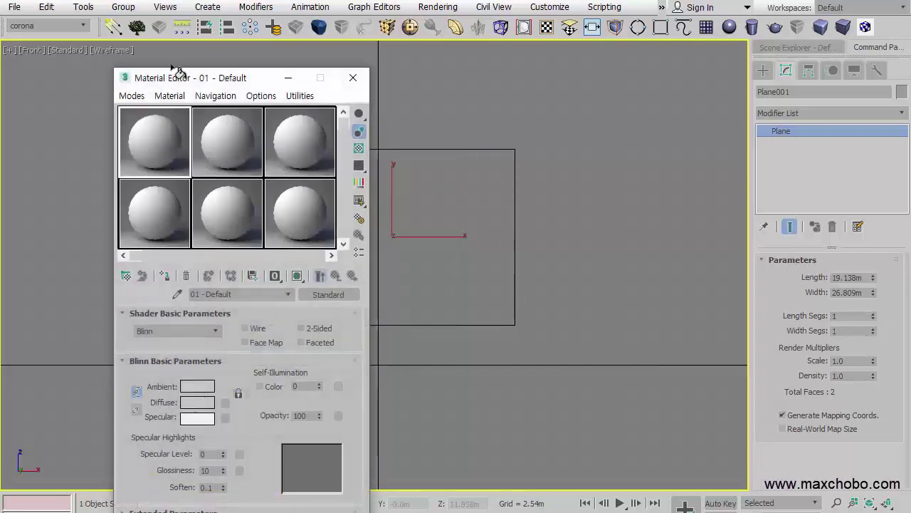
pyautogui.moveTo(165, 86); pyautogui.dragTo(587, 49)
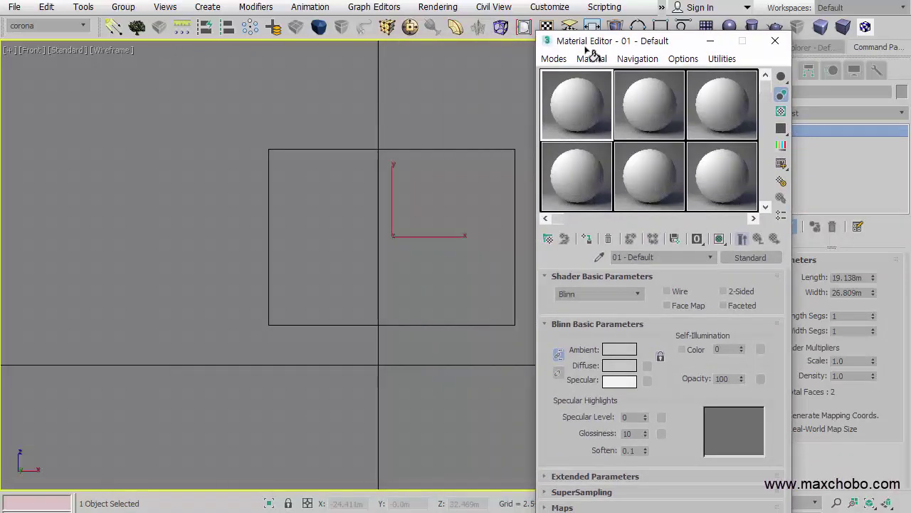
pyautogui.click(562, 507)
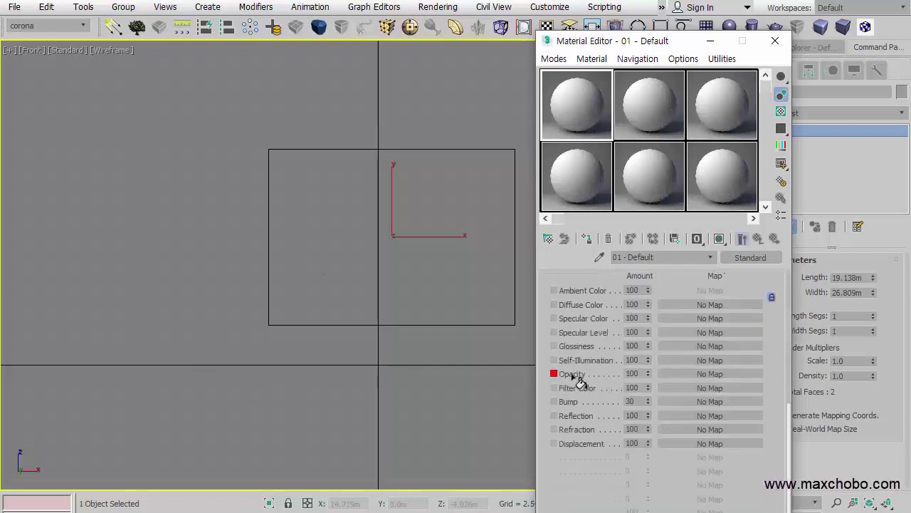
pyautogui.scroll(3, 578, 381)
pyautogui.scroll(3, 578, 378)
pyautogui.scroll(3, 577, 378)
pyautogui.scroll(1, 578, 378)
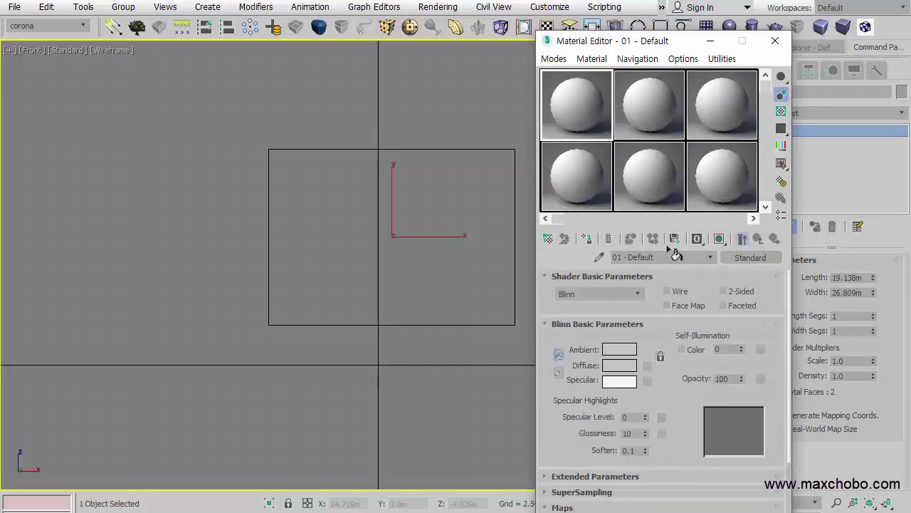
# Convert the scene materials to Corona materials with the Corona Converter.
pyautogui.rightClick(467, 312)
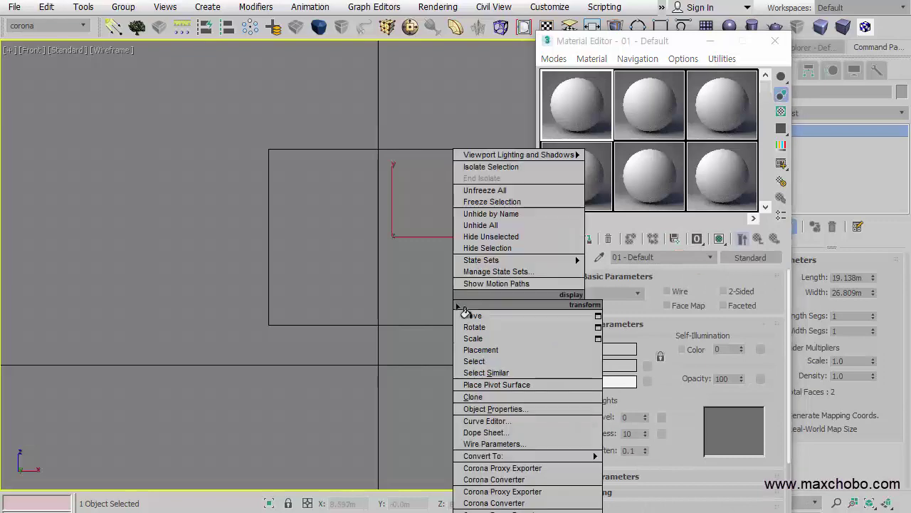
pyautogui.click(470, 480)
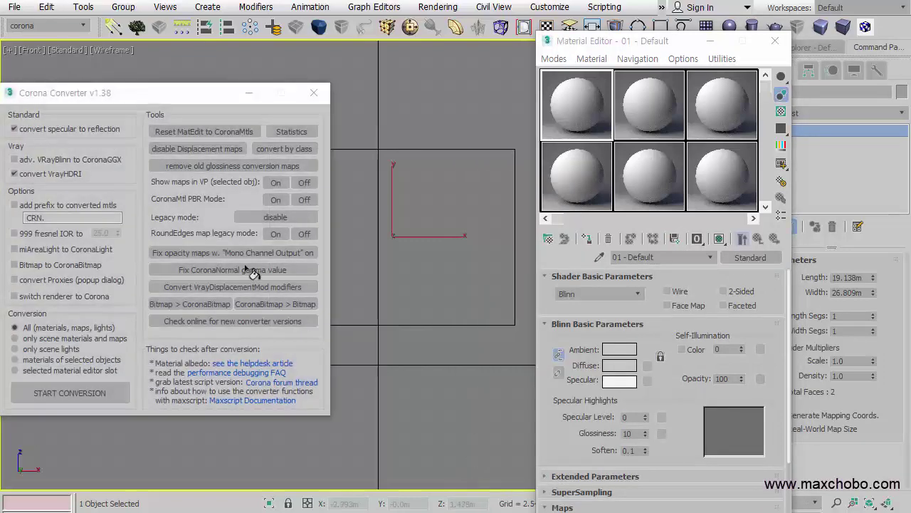
pyautogui.click(71, 400)
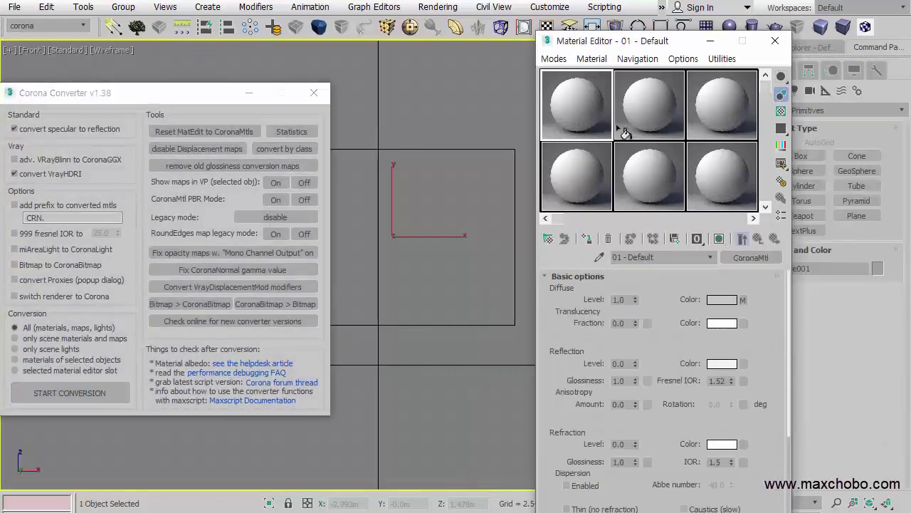
pyautogui.click(319, 96)
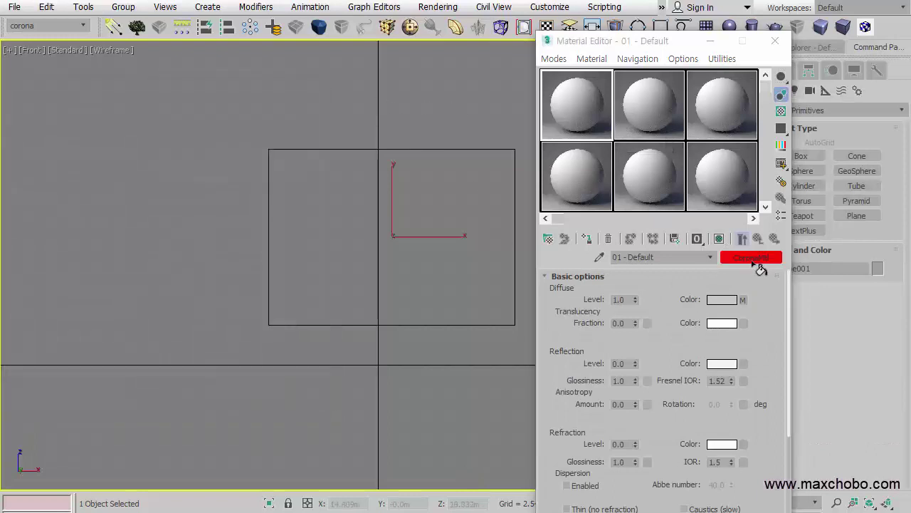
# Reposition the Material Editor to reach the Maps slots and apply the material to the plane.
pyautogui.scroll(-5, 641, 463)
pyautogui.scroll(-5, 641, 463)
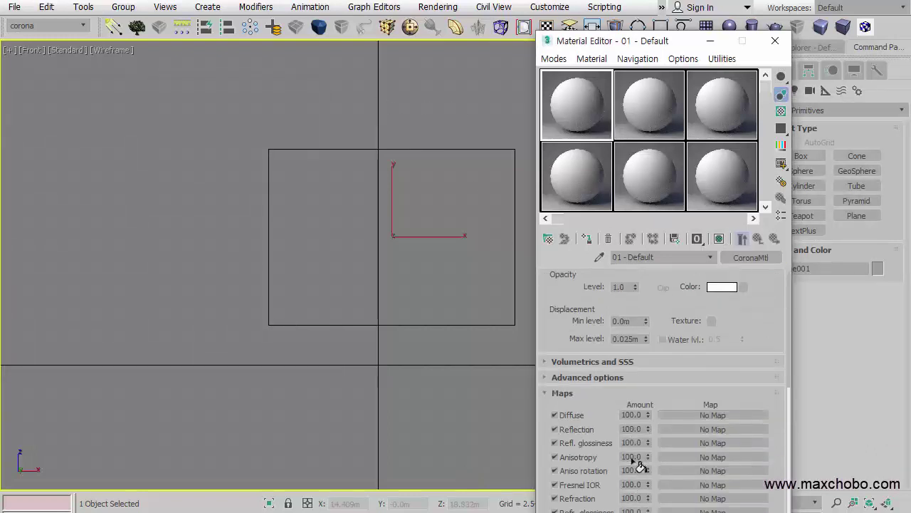
pyautogui.moveTo(605, 42); pyautogui.dragTo(611, 0)
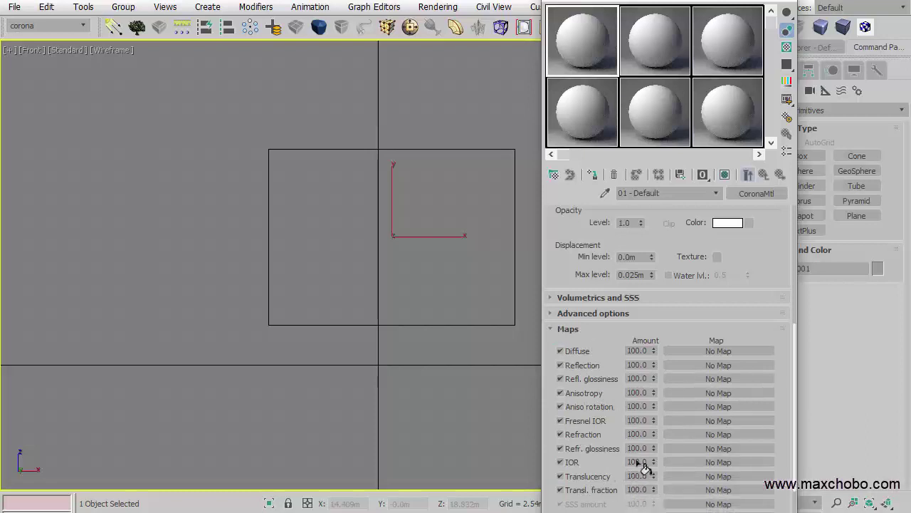
pyautogui.scroll(-1, 650, 476)
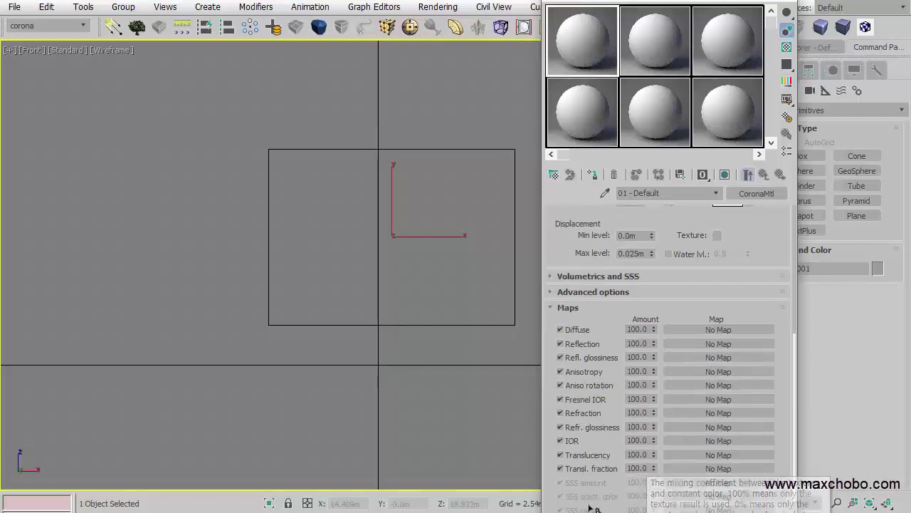
pyautogui.moveTo(577, 136)
pyautogui.mouseDown()
pyautogui.moveTo(314, 190)
pyautogui.moveTo(666, 353)
pyautogui.moveTo(82, 207)
pyautogui.moveTo(97, 128)
pyautogui.mouseUp()
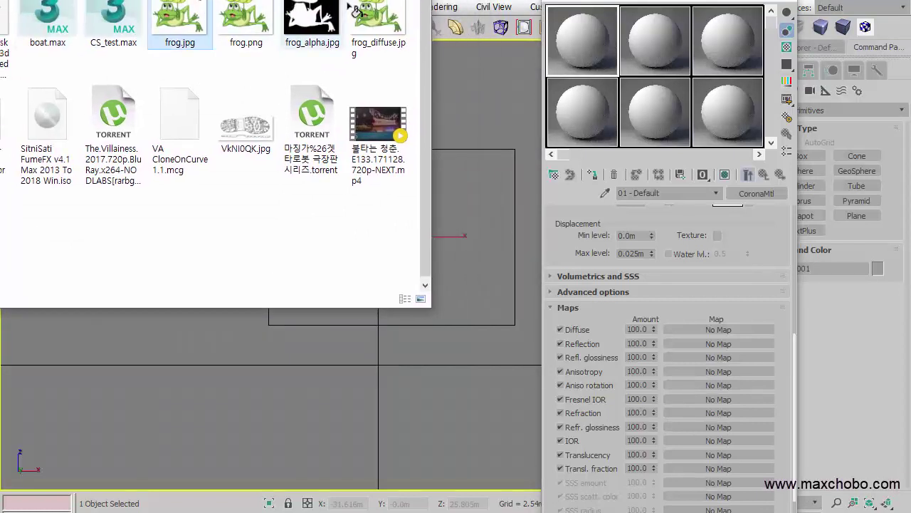
# Load frog_diffuse.jpg into the Diffuse map slot and enlarge the material preview.
pyautogui.click(376, 25)
pyautogui.moveTo(376, 25); pyautogui.dragTo(719, 332)
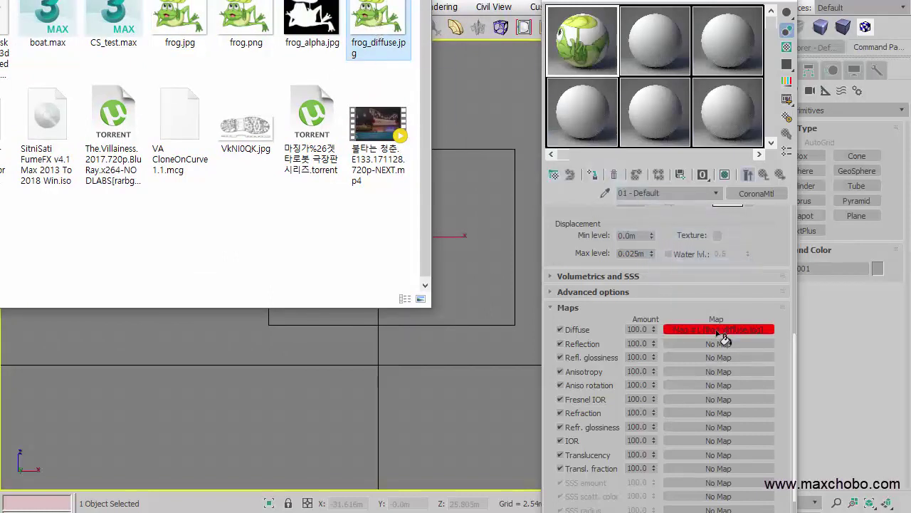
pyautogui.doubleClick(583, 42)
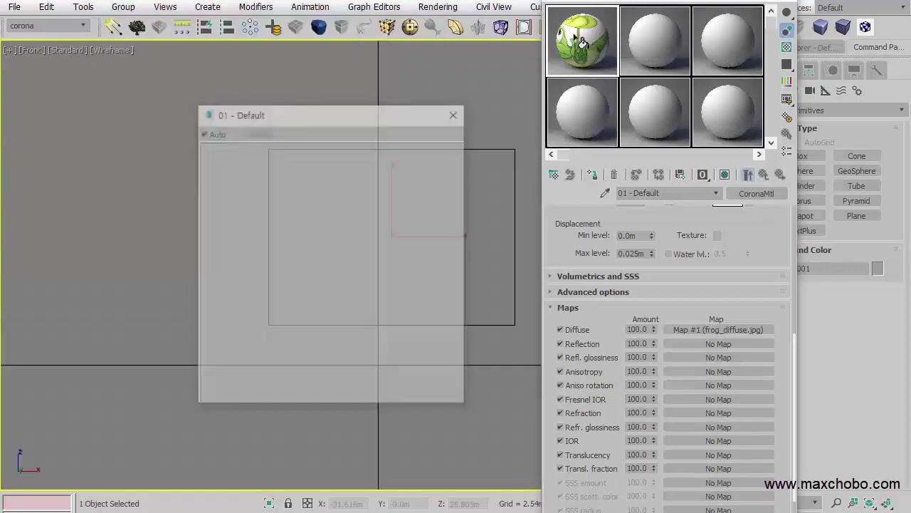
pyautogui.moveTo(333, 124); pyautogui.dragTo(747, 1)
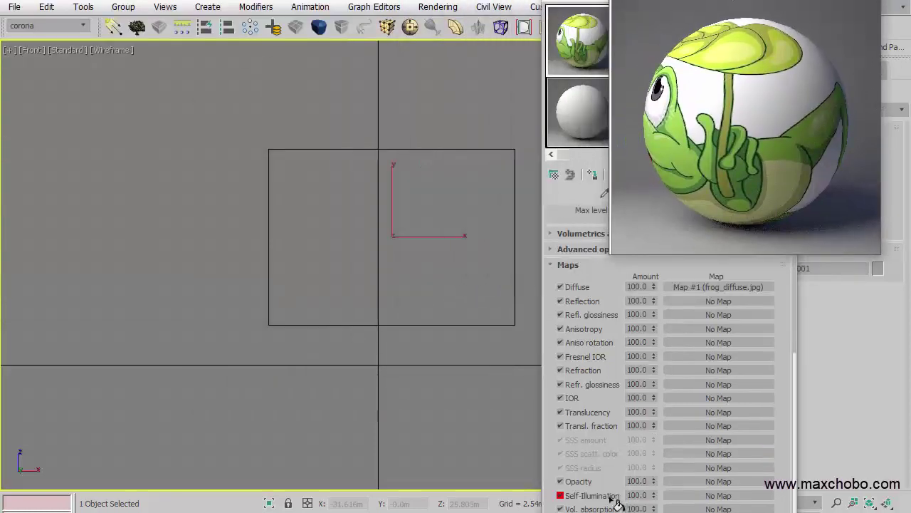
# Set frog_alpha.jpg as the material's Opacity map.
pyautogui.scroll(-3, 662, 411)
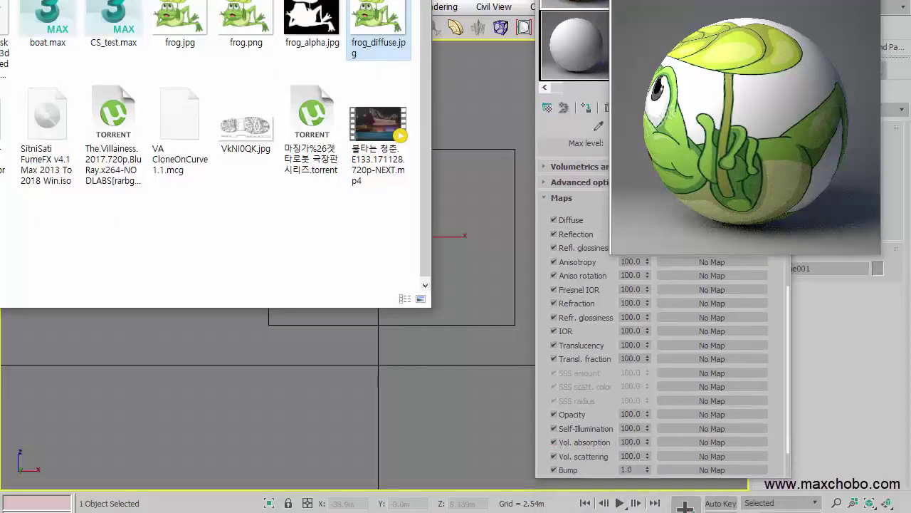
pyautogui.click(299, 32)
pyautogui.moveTo(311, 16)
pyautogui.mouseDown()
pyautogui.moveTo(690, 419)
pyautogui.moveTo(717, 416)
pyautogui.moveTo(708, 414)
pyautogui.mouseUp()
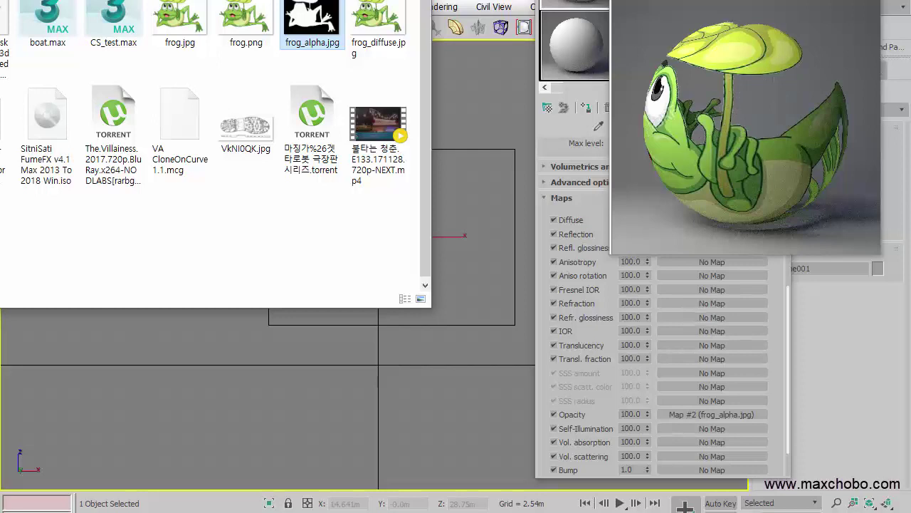
# Assign the frog material to the plane and show it textured in a shaded, gridless Front view.
pyautogui.hotkey('alt', 'Tab')
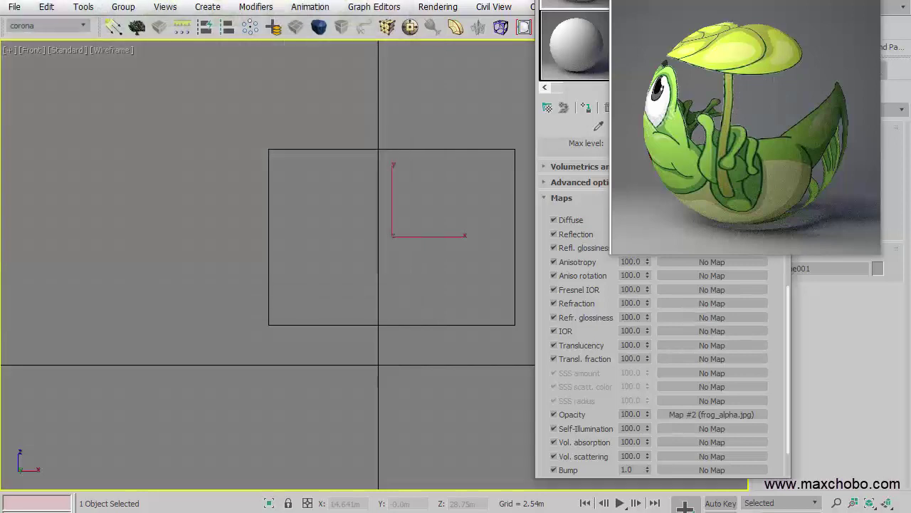
pyautogui.moveTo(673, 6); pyautogui.dragTo(521, 153)
pyautogui.moveTo(712, 1); pyautogui.dragTo(392, 240)
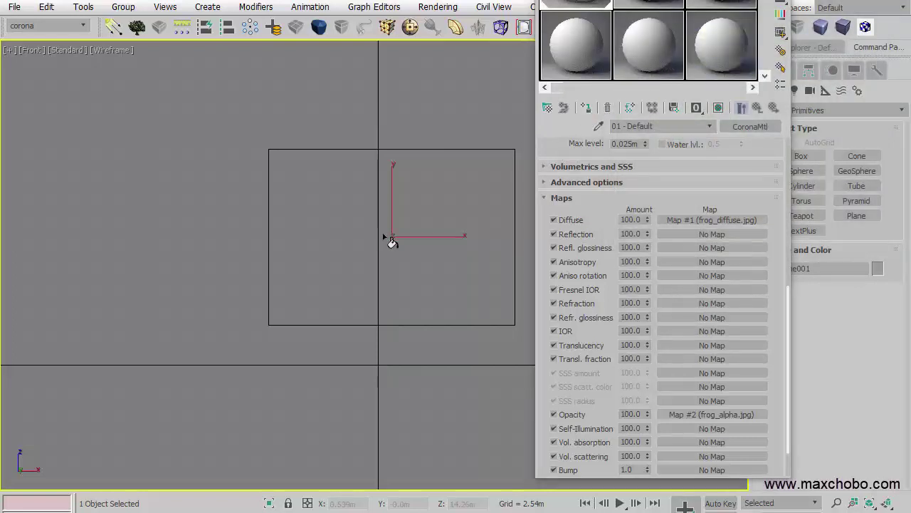
pyautogui.press('F3')
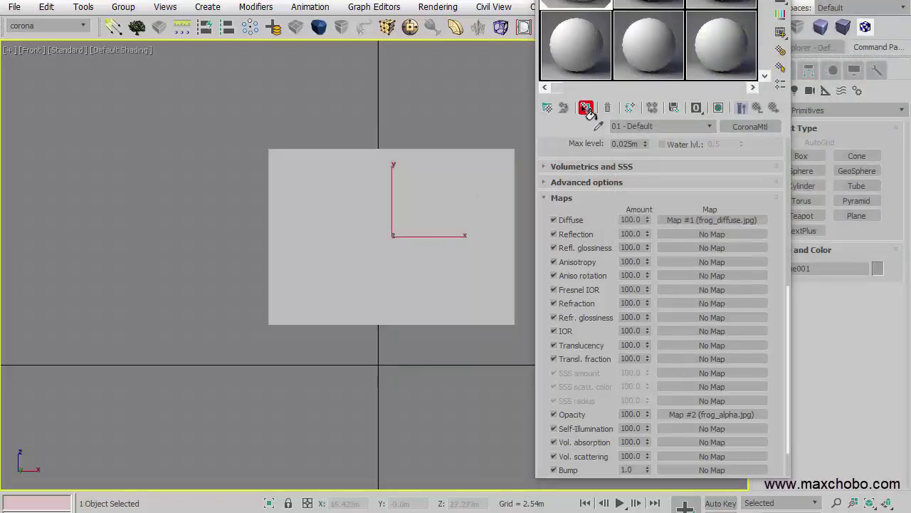
pyautogui.click(718, 107)
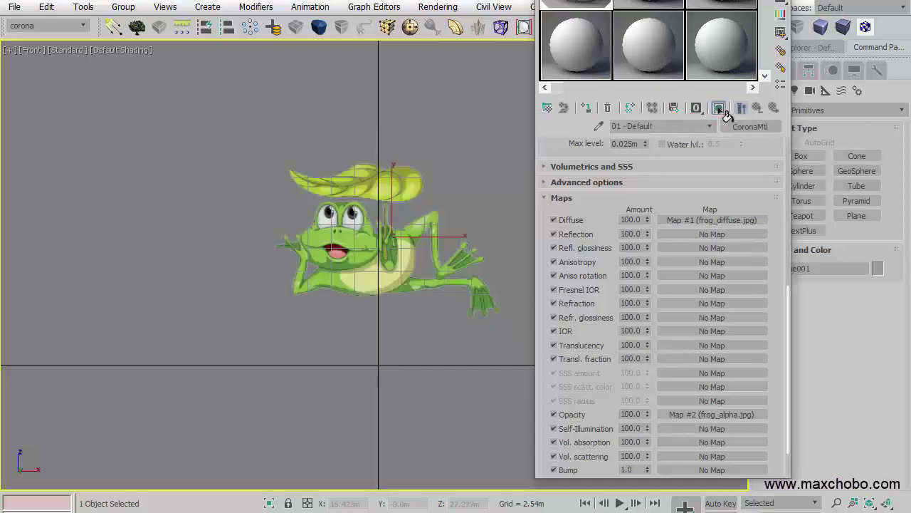
pyautogui.scroll(2, 377, 221)
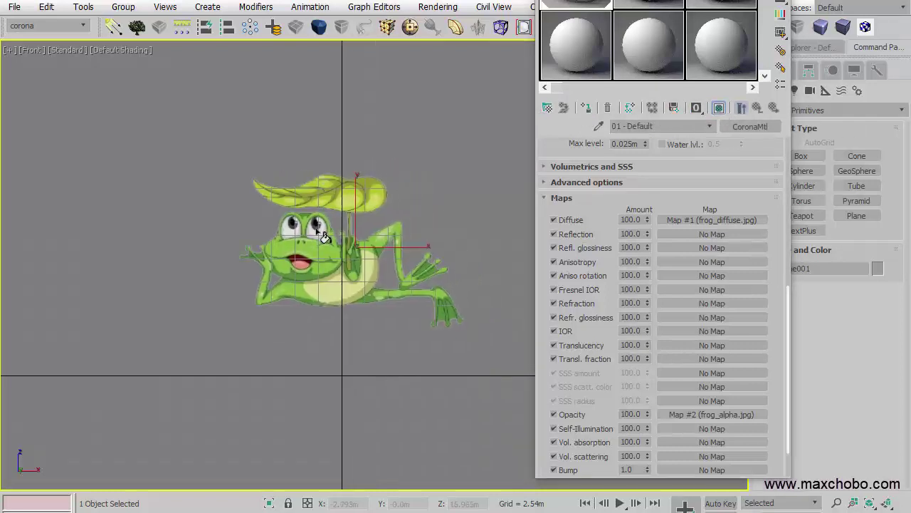
pyautogui.press('g')
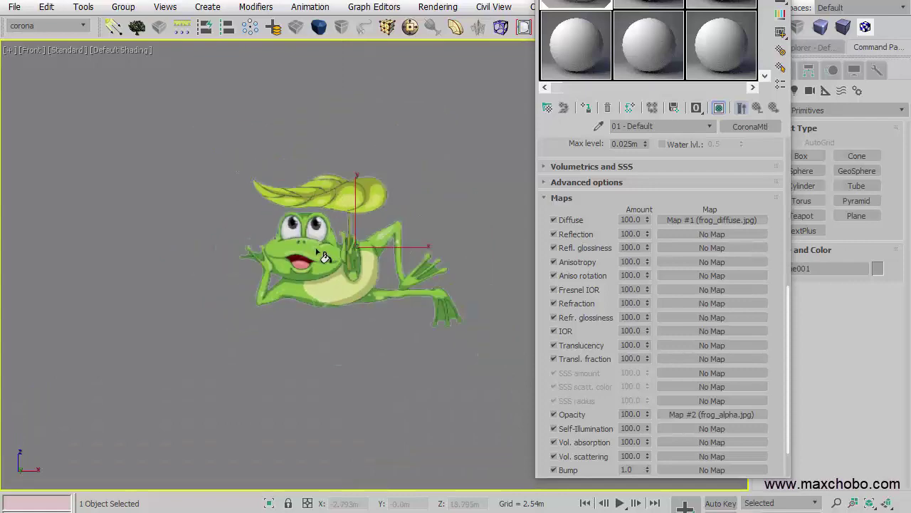
# Close the Material Editor and create a teapot with a 9.083m radius in the Top view.
pyautogui.press('t')
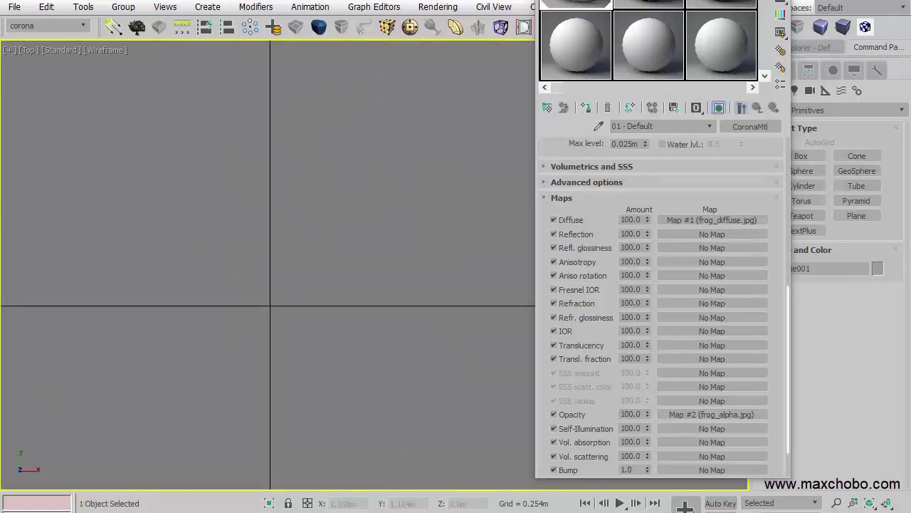
pyautogui.press('m')
pyautogui.click(776, 26)
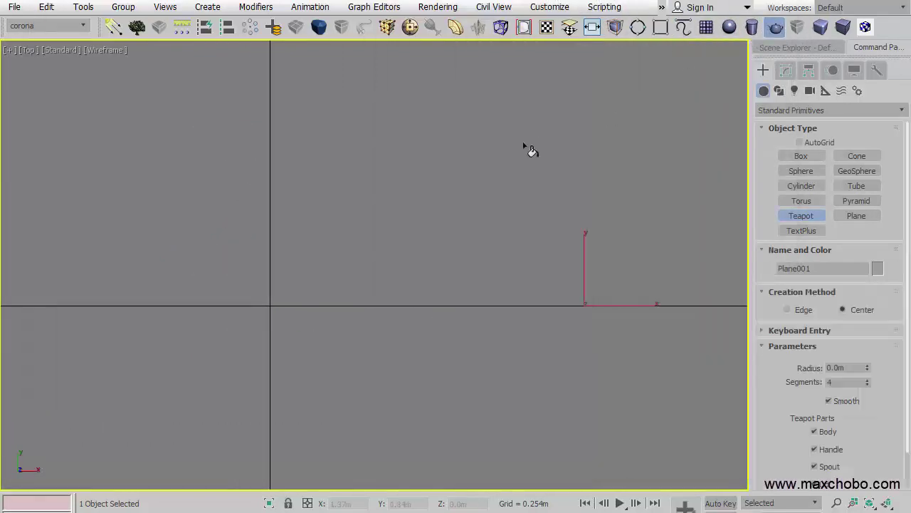
pyautogui.moveTo(541, 158); pyautogui.dragTo(582, 227)
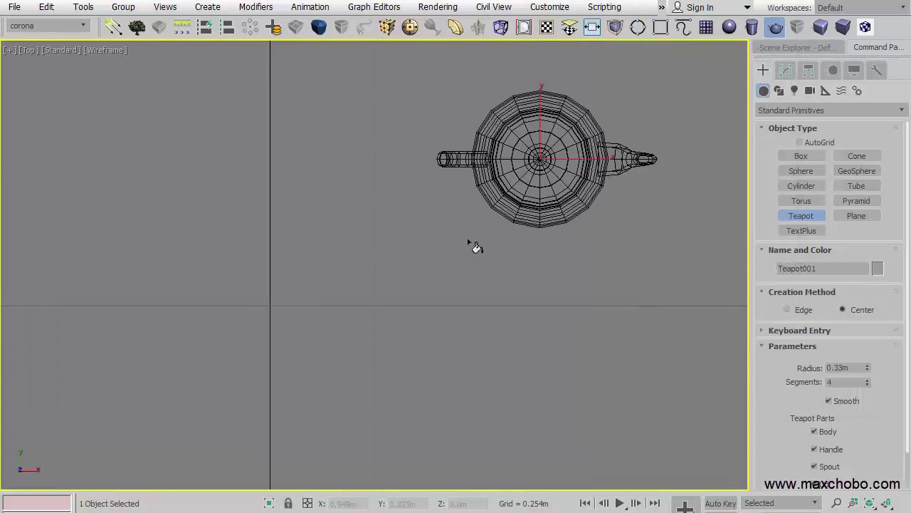
pyautogui.press('f')
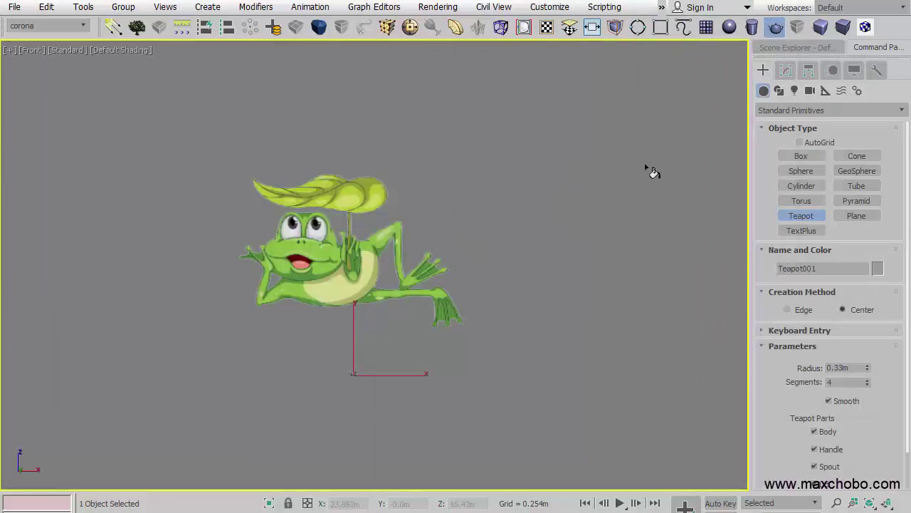
pyautogui.click(786, 70)
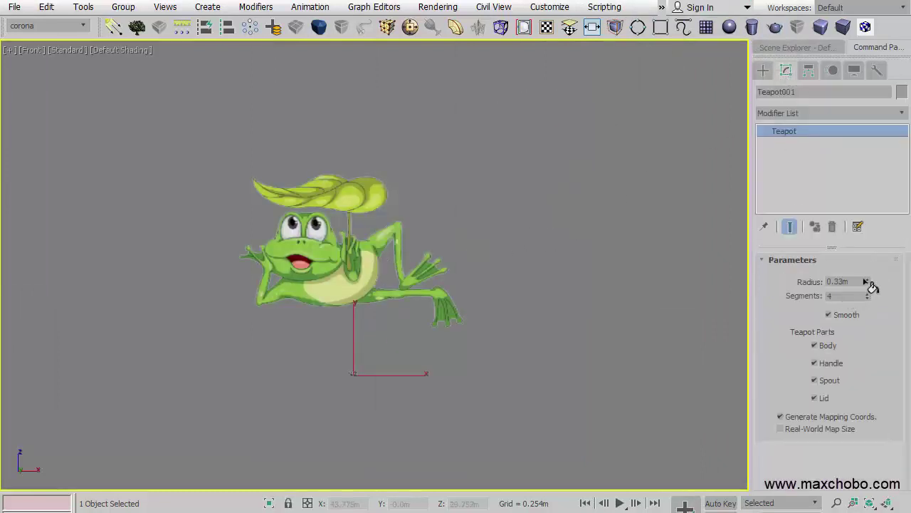
pyautogui.moveTo(866, 283); pyautogui.dragTo(878, 171)
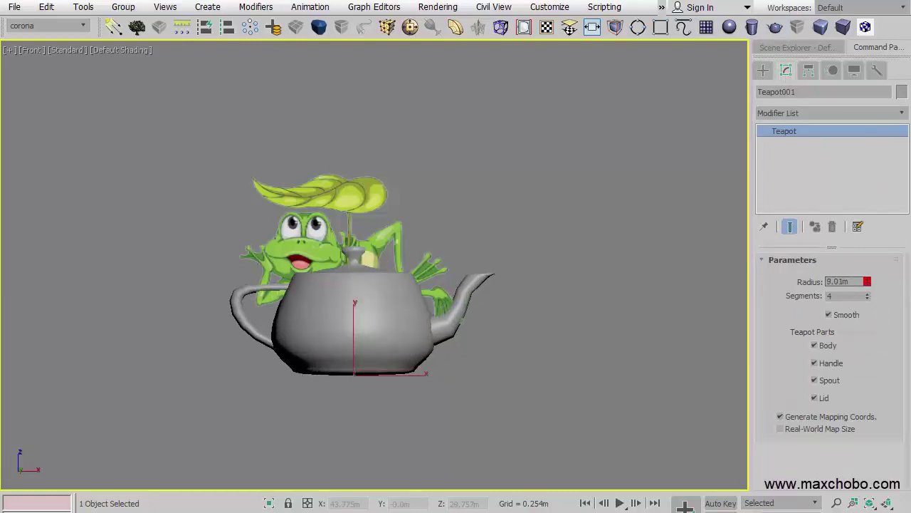
# Move the teapot back from the frog plane in the Top view.
pyautogui.press('t')
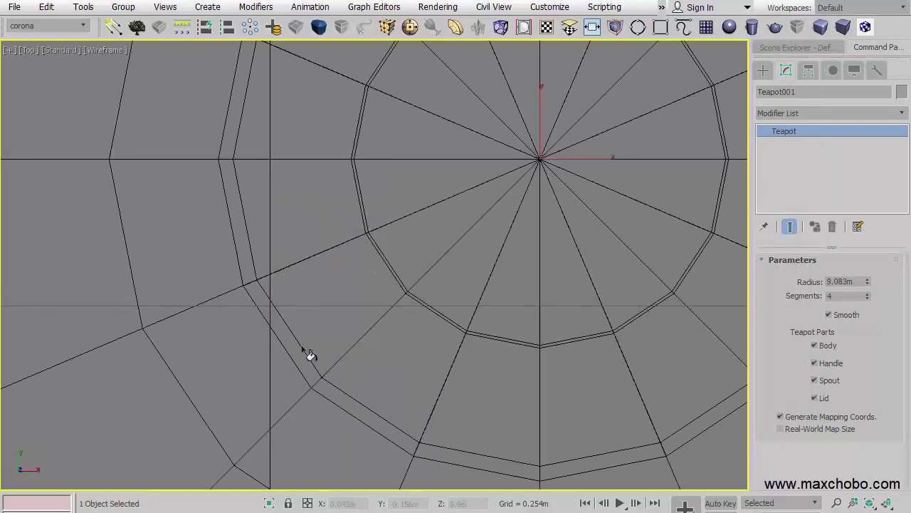
pyautogui.scroll(-3, 311, 356)
pyautogui.scroll(-5, 322, 364)
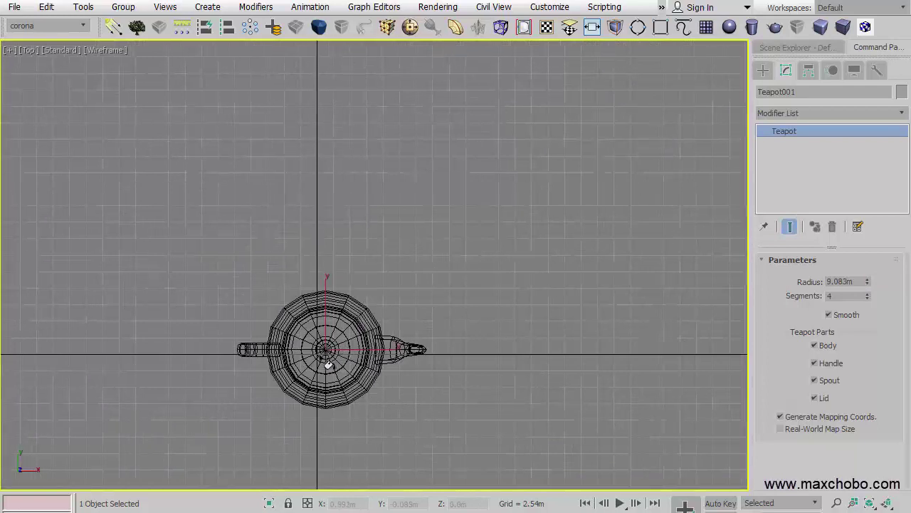
pyautogui.press('w')
pyautogui.moveTo(347, 332); pyautogui.dragTo(342, 240)
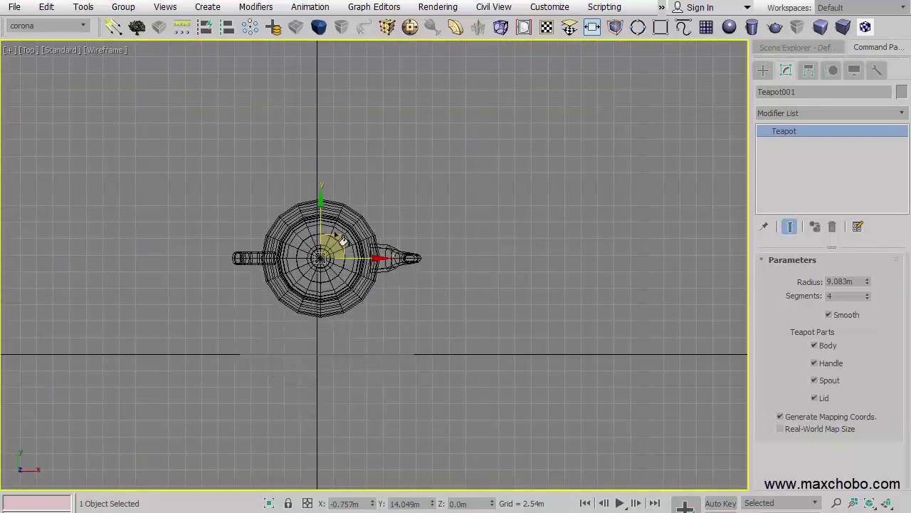
# Frame the teapot and frog plane in Perspective and orbit to see the teapot through the transparent cutout.
pyautogui.press('p')
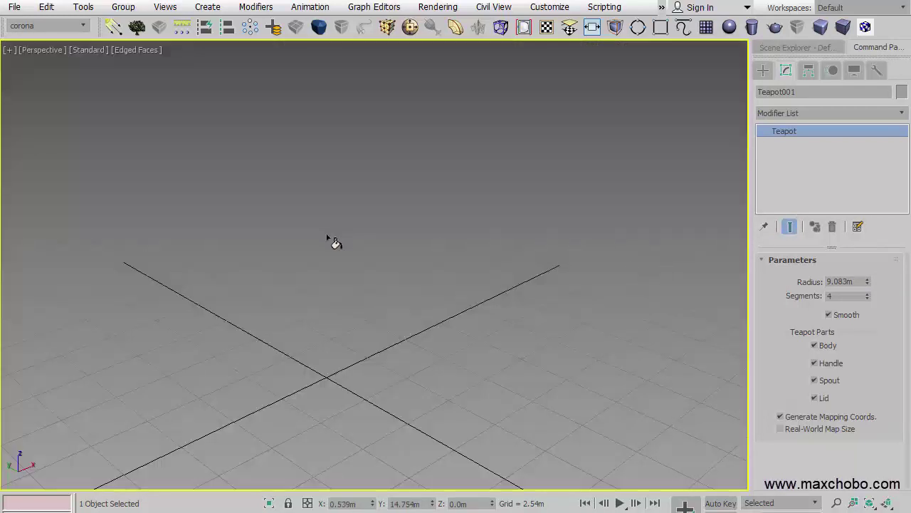
pyautogui.press('z')
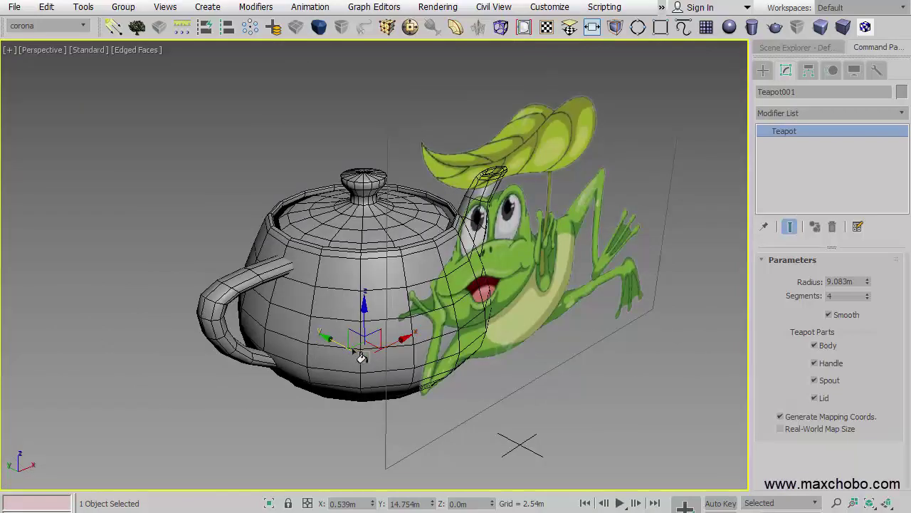
pyautogui.scroll(3, 353, 370)
pyautogui.moveTo(354, 370)
pyautogui.keyDown('alt'); pyautogui.mouseDown(button='middle')
pyautogui.moveTo(187, 373)
pyautogui.moveTo(383, 326)
pyautogui.moveTo(425, 337)
pyautogui.moveTo(458, 293)
pyautogui.moveTo(466, 298)
pyautogui.mouseUp(button='middle'); pyautogui.keyUp('alt')
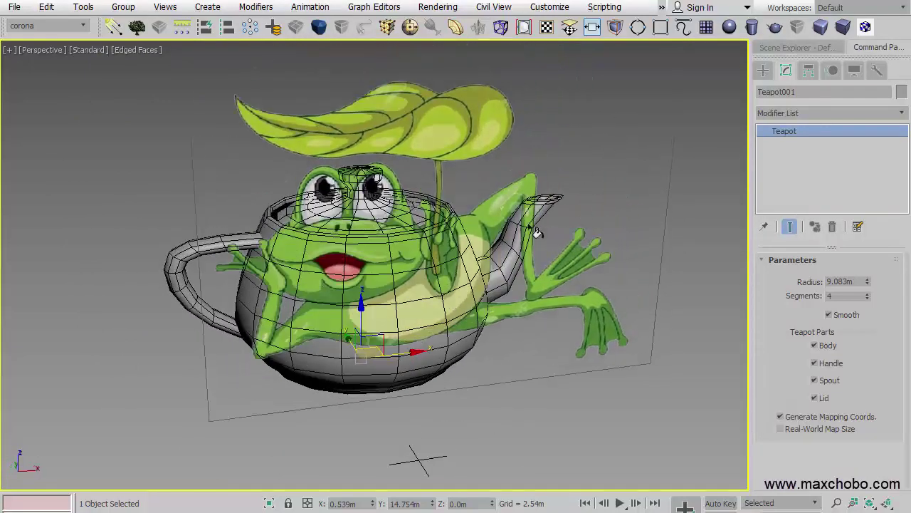
pyautogui.keyDown('alt'); pyautogui.moveTo(385, 292); pyautogui.dragTo(329, 303, button='middle'); pyautogui.keyUp('alt')
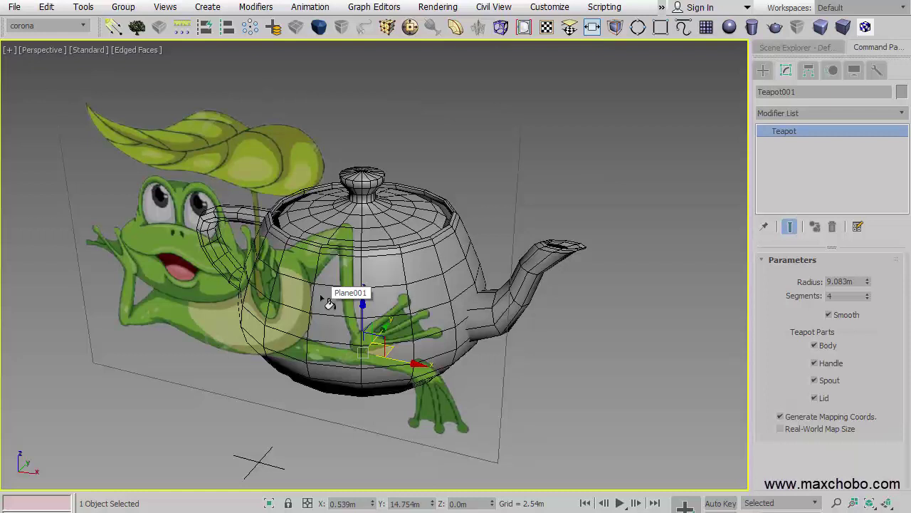
pyautogui.moveTo(329, 303)
pyautogui.keyDown('alt'); pyautogui.mouseDown(button='middle')
pyautogui.moveTo(214, 301)
pyautogui.moveTo(240, 285)
pyautogui.moveTo(228, 285)
pyautogui.moveTo(373, 303)
pyautogui.mouseUp(button='middle'); pyautogui.keyUp('alt')
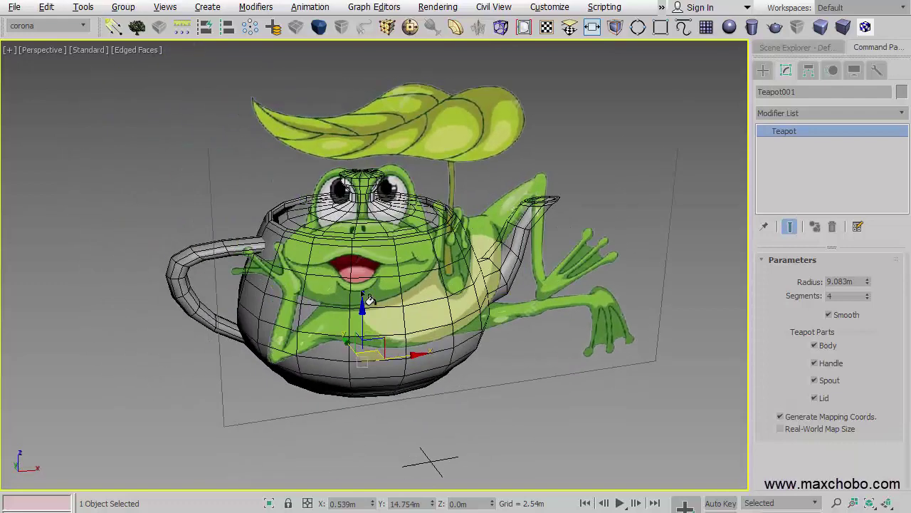